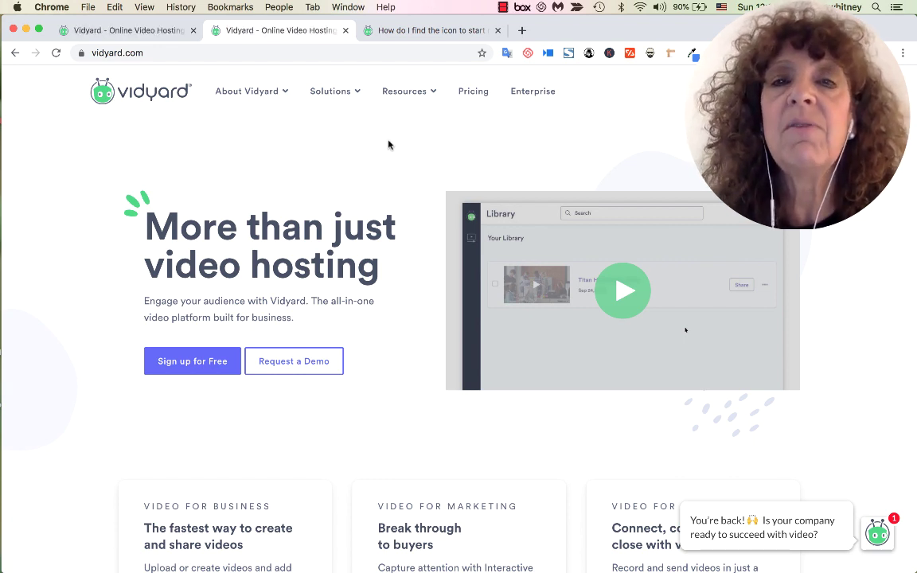
# - Follow the Help Center's GoVideo extension article to the Vidyard recorder's Chrome Web Store listing
pyautogui.click(423, 30)
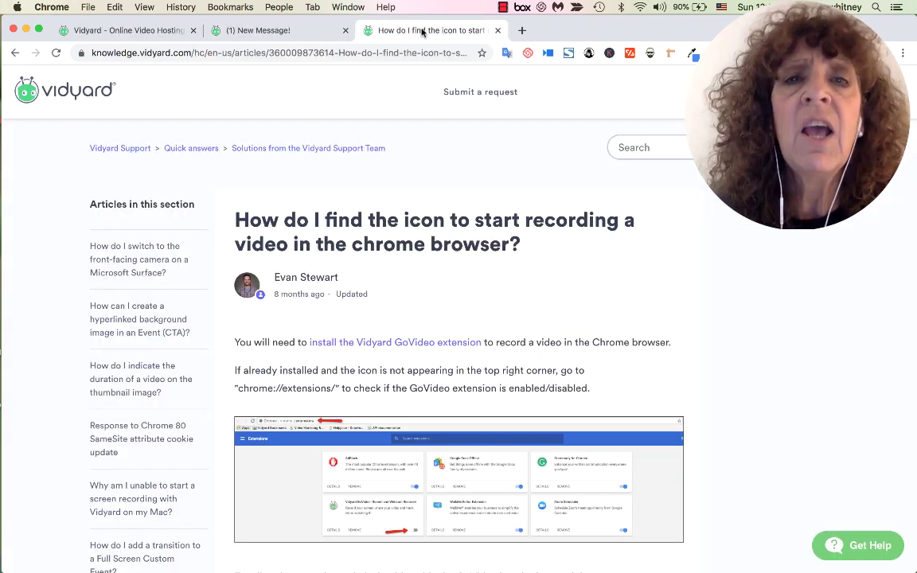
pyautogui.click(434, 344)
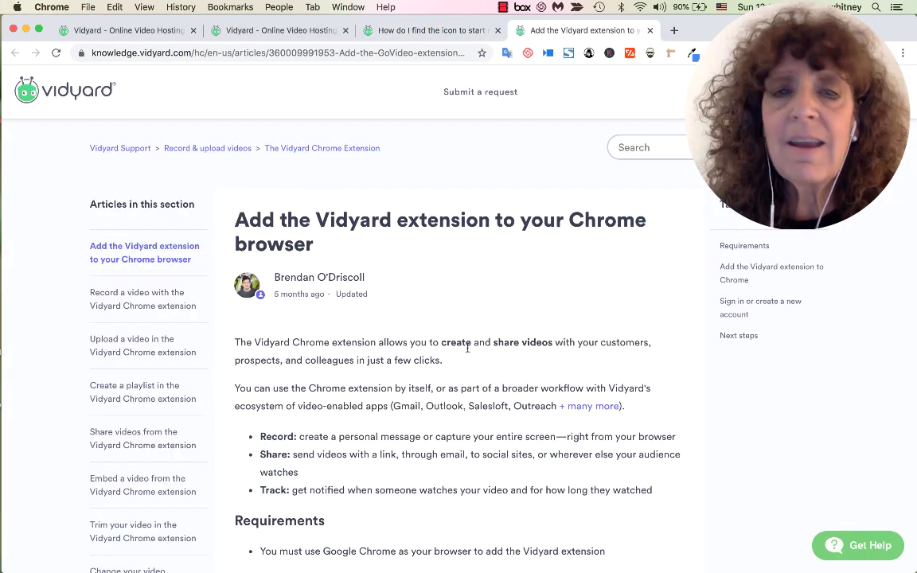
pyautogui.scroll(-4, 454, 349)
pyautogui.scroll(-4, 455, 396)
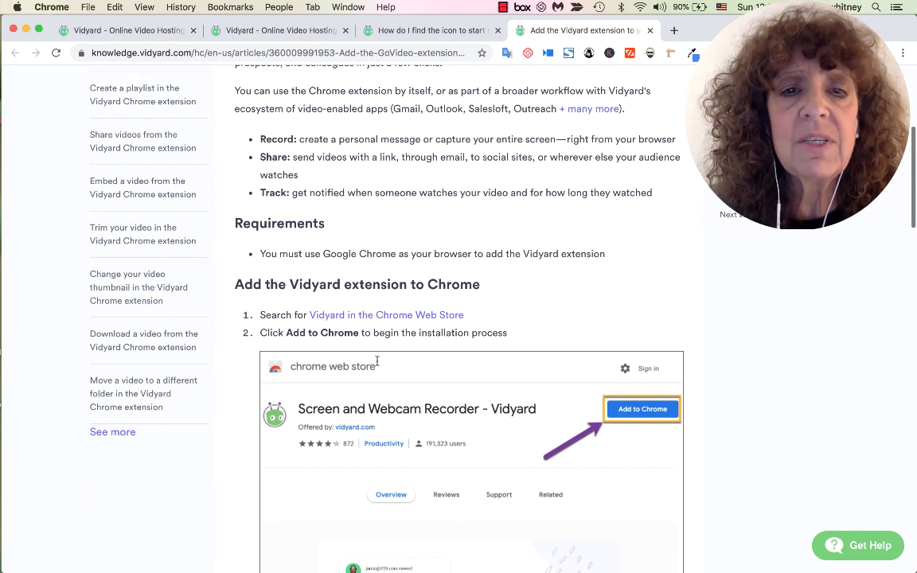
pyautogui.click(409, 322)
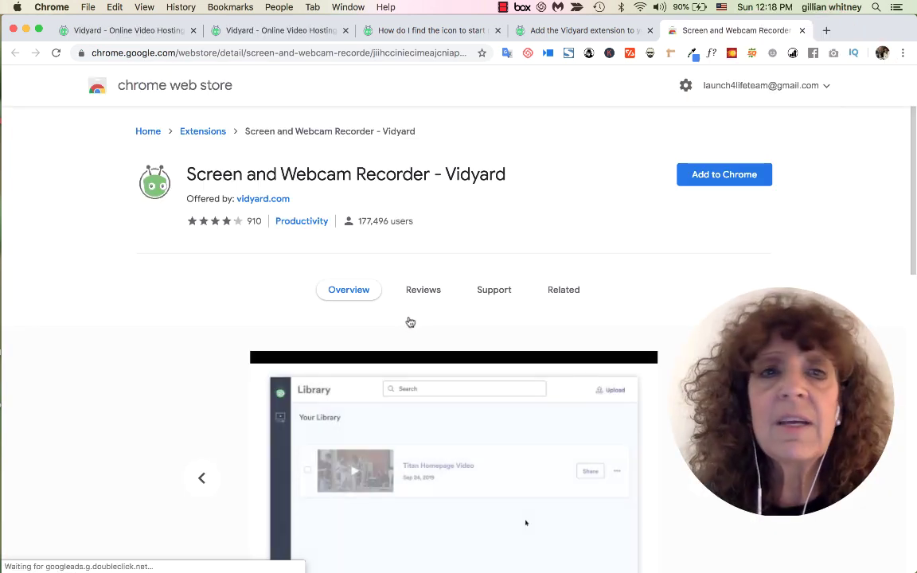
# - Add the 'Screen and Webcam Recorder - Vidyard' extension to Chrome, then return to vidyard.com
pyautogui.click(739, 181)
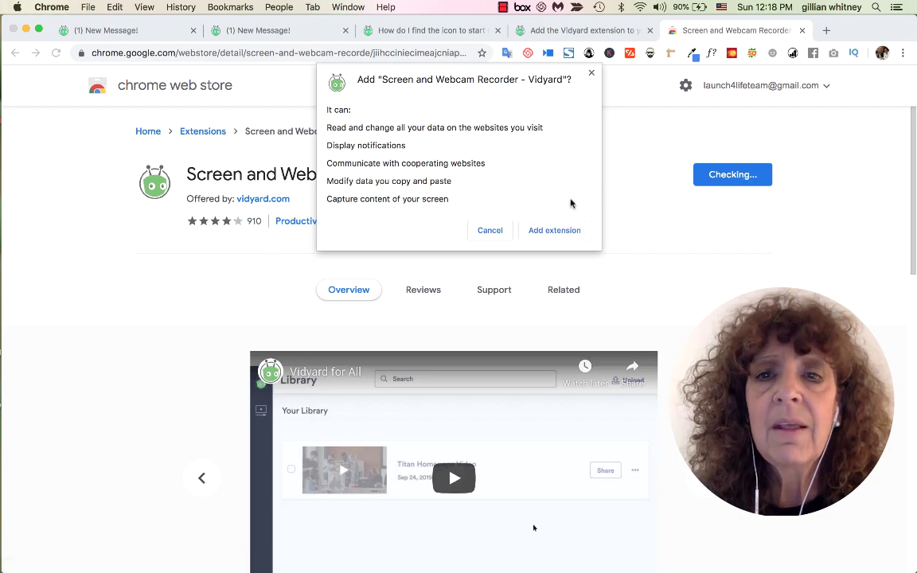
pyautogui.click(554, 233)
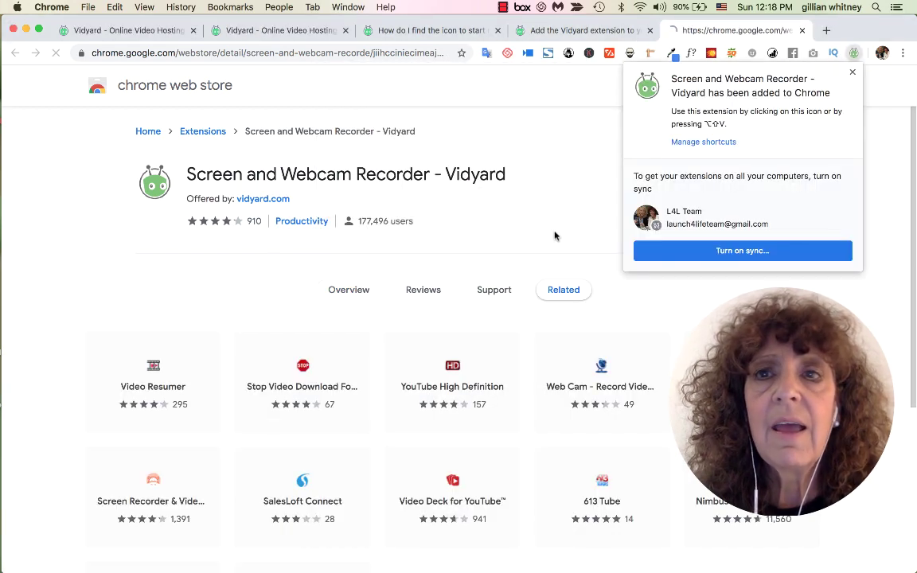
pyautogui.click(852, 73)
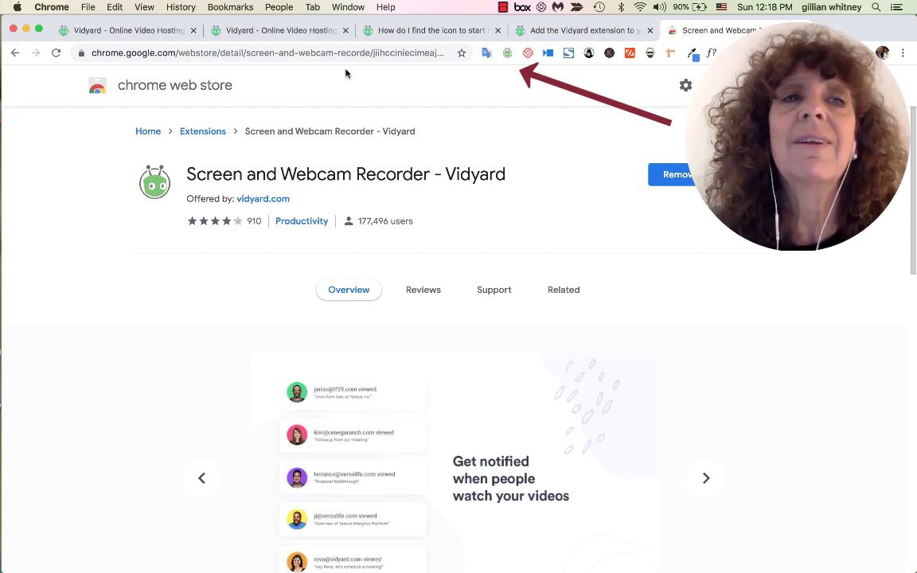
pyautogui.click(152, 35)
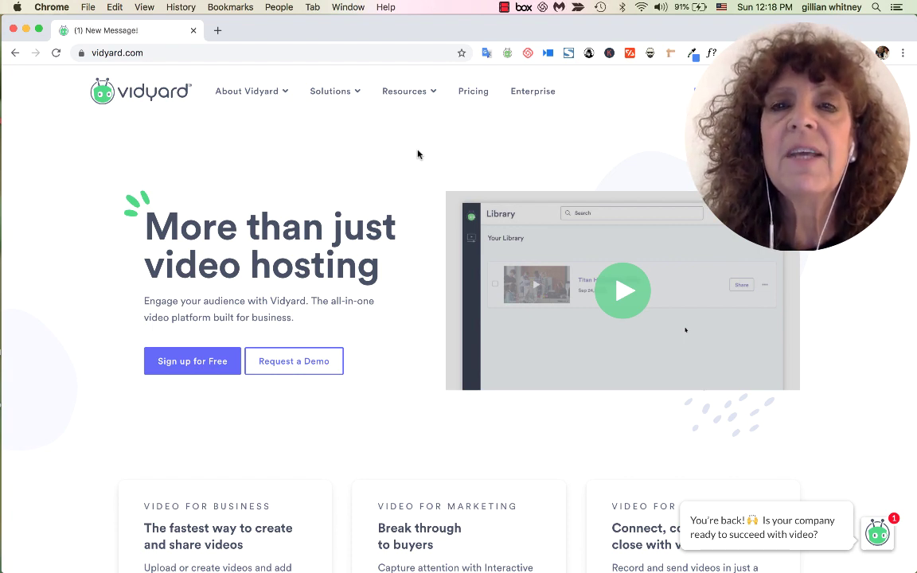
# - Launch the Vidyard recorder extension and set it to Cam Only mode
pyautogui.click(508, 54)
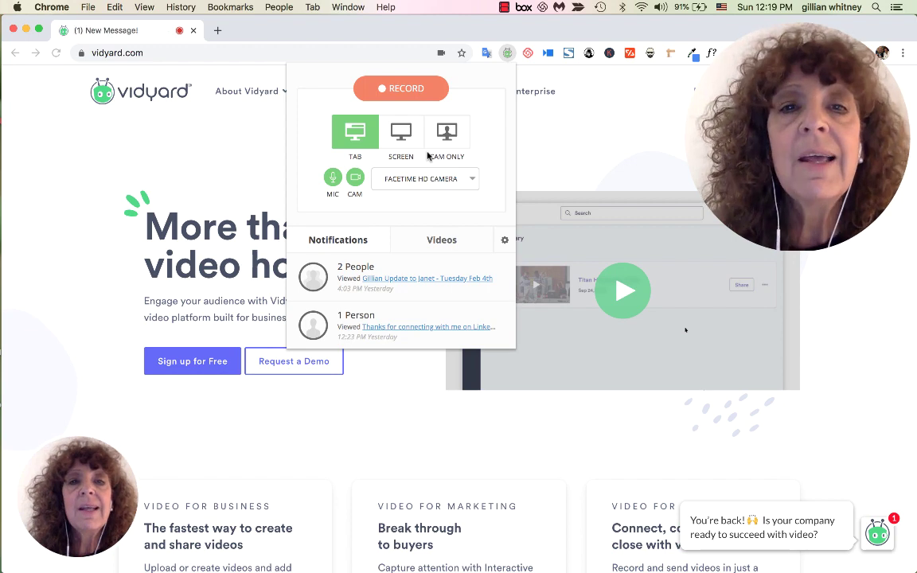
pyautogui.click(447, 133)
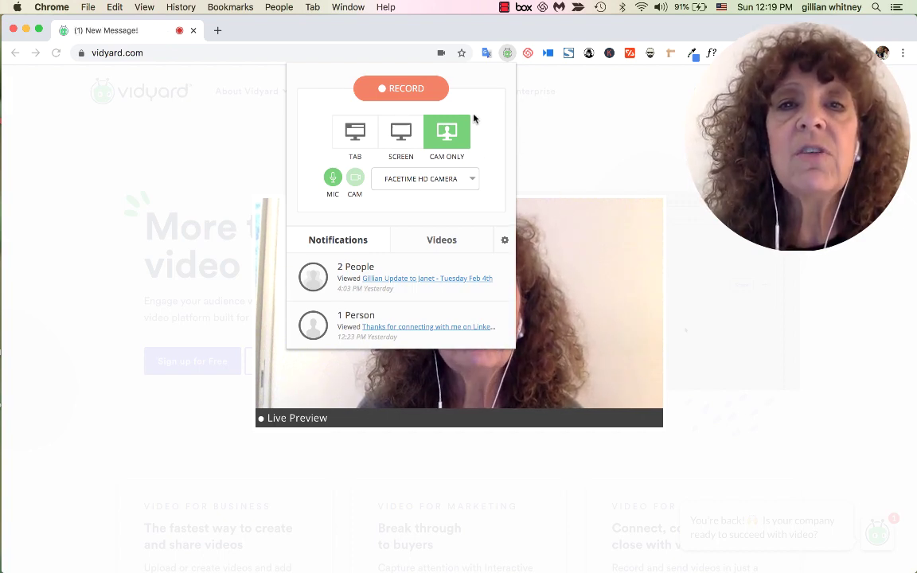
# - Record a roughly one-minute webcam clip and stop it to open its edit page
pyautogui.click(405, 89)
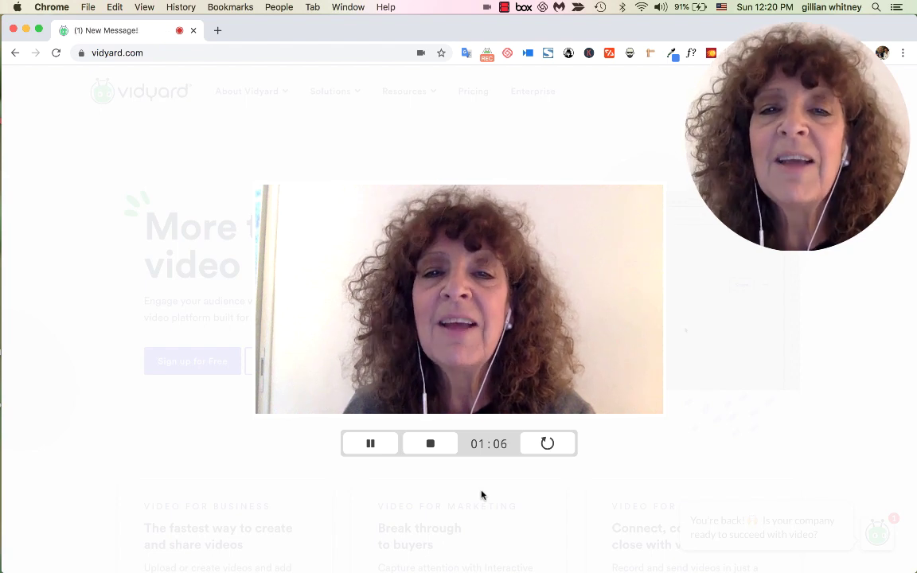
pyautogui.click(431, 444)
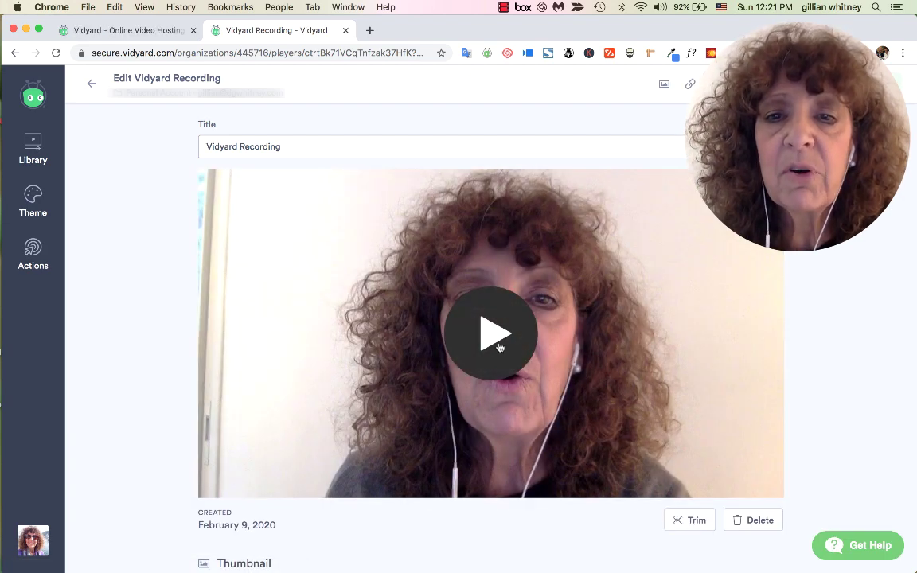
# - Play back the recording, then retitle it 'Thank You For Booking an Appointment With Launch4Life'
pyautogui.click(499, 347)
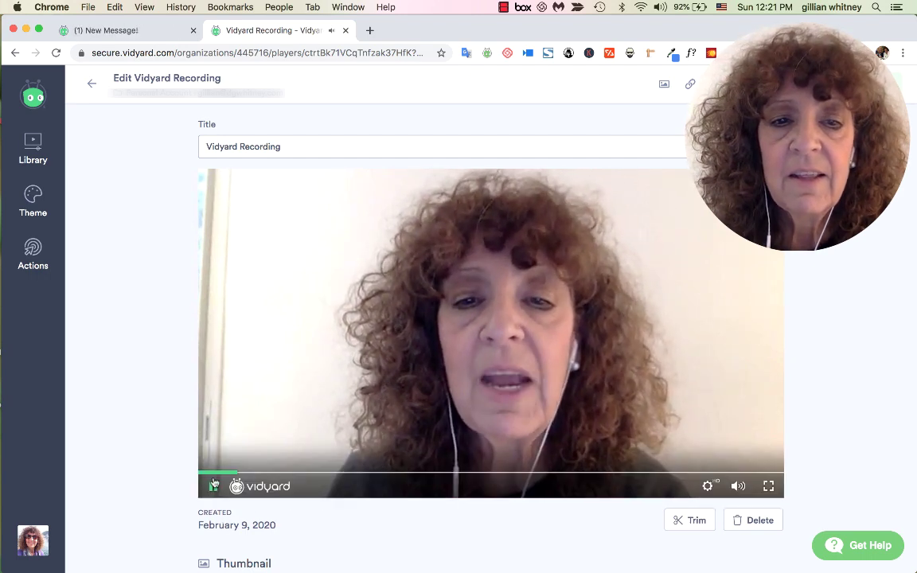
pyautogui.click(309, 146)
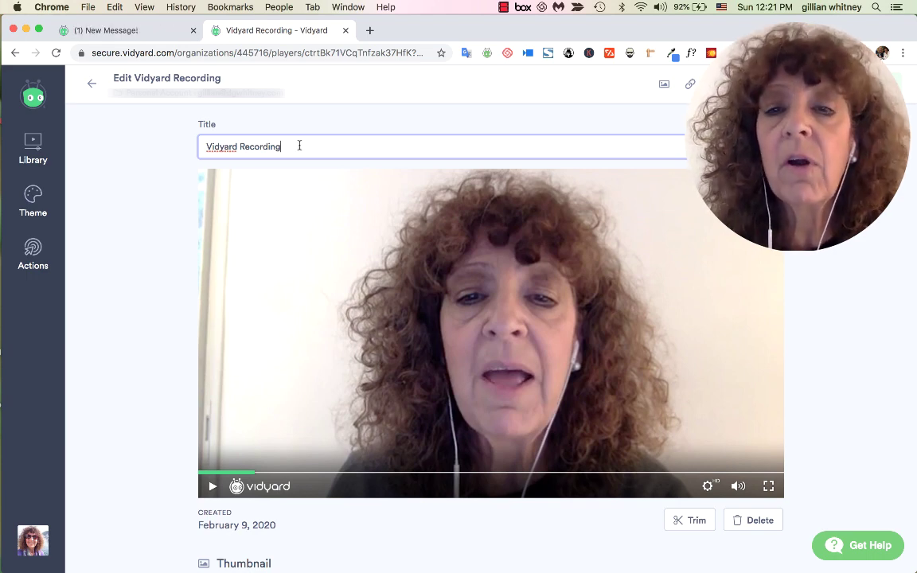
pyautogui.moveTo(296, 146); pyautogui.dragTo(146, 141)
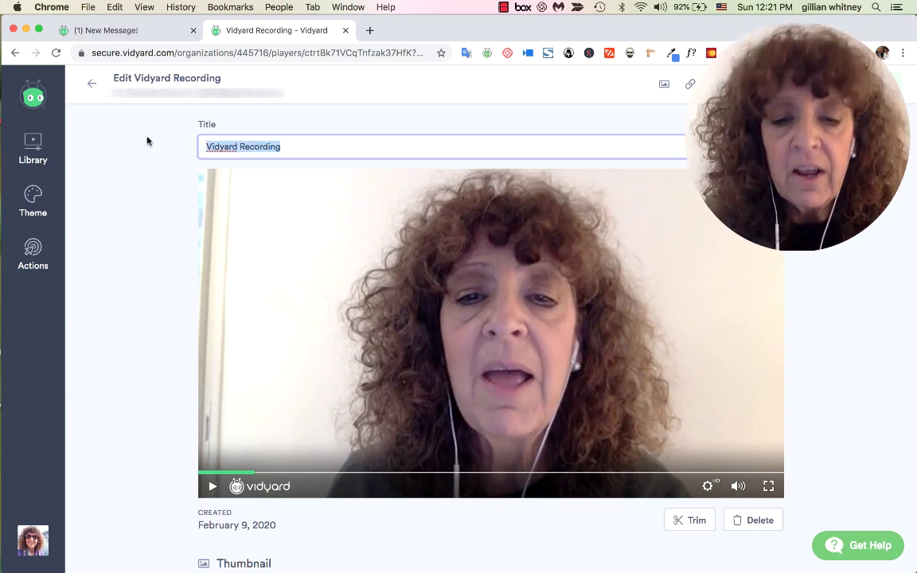
pyautogui.write('Thank ')
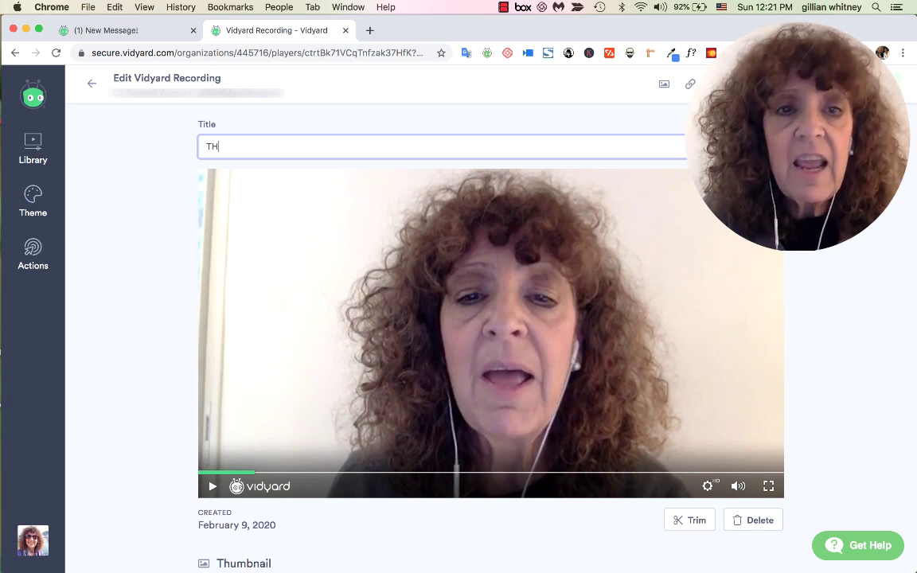
pyautogui.write('You For B')
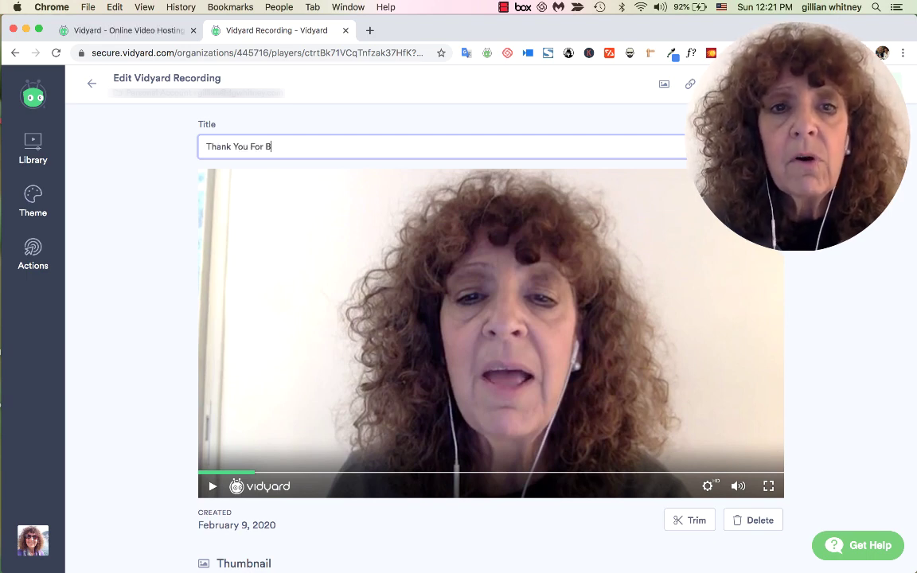
pyautogui.write('ooking an App')
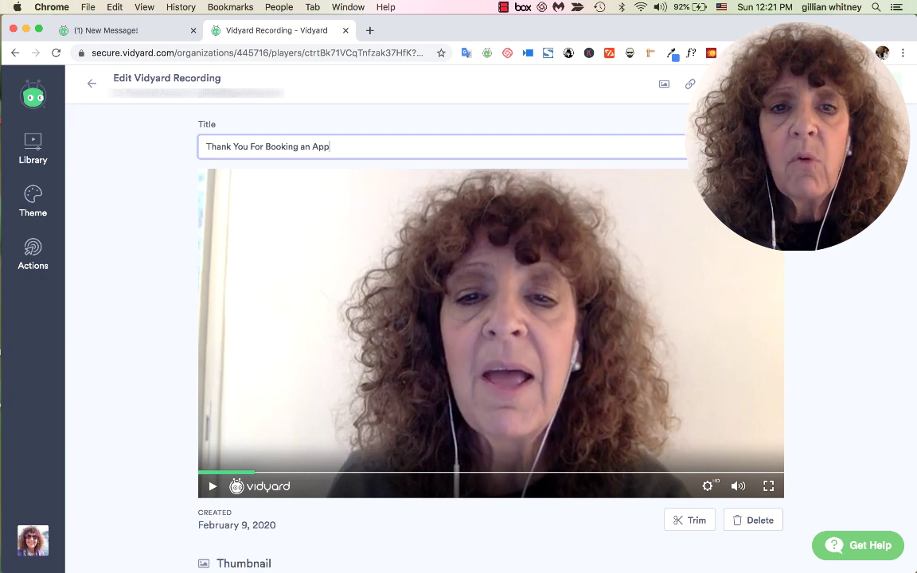
pyautogui.write('ointment With Lau')
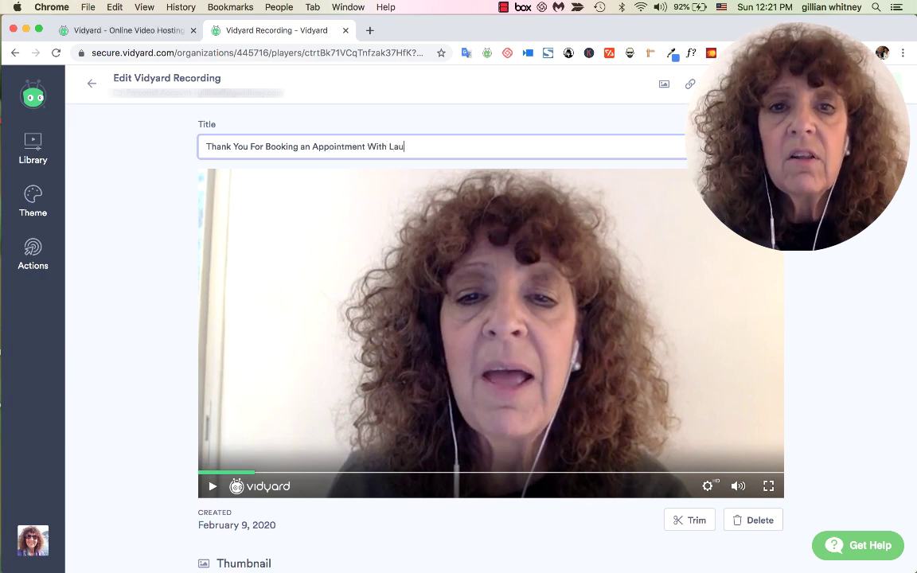
pyautogui.write('nch4Life')
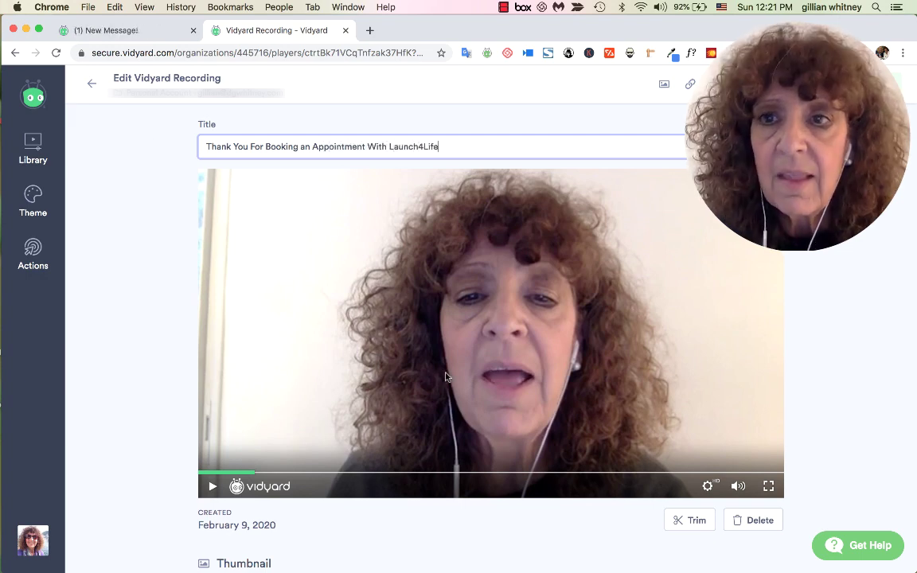
pyautogui.click(483, 546)
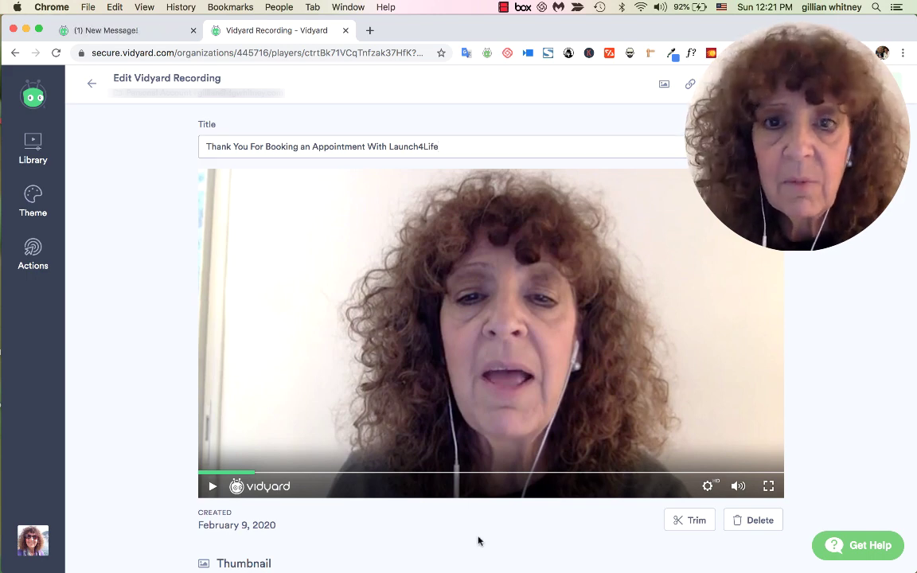
# - In the trim tools, scrub playback between 0:14 and 0:23 to find the new start
pyautogui.click(689, 521)
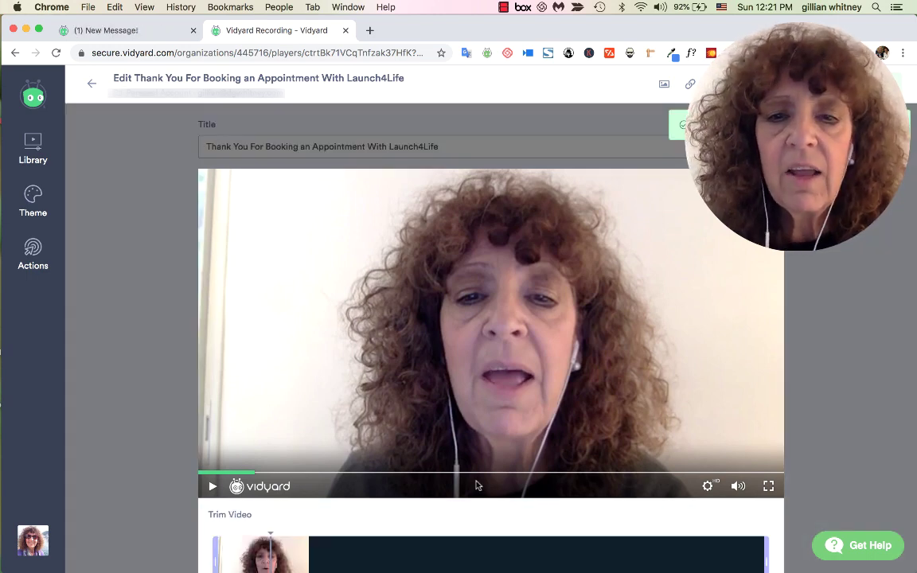
pyautogui.scroll(-5, 478, 486)
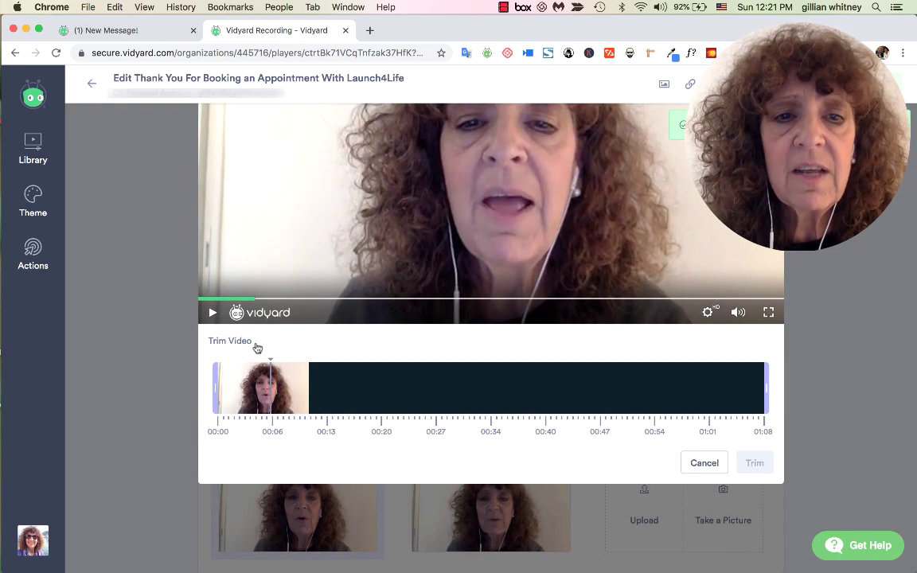
pyautogui.click(213, 313)
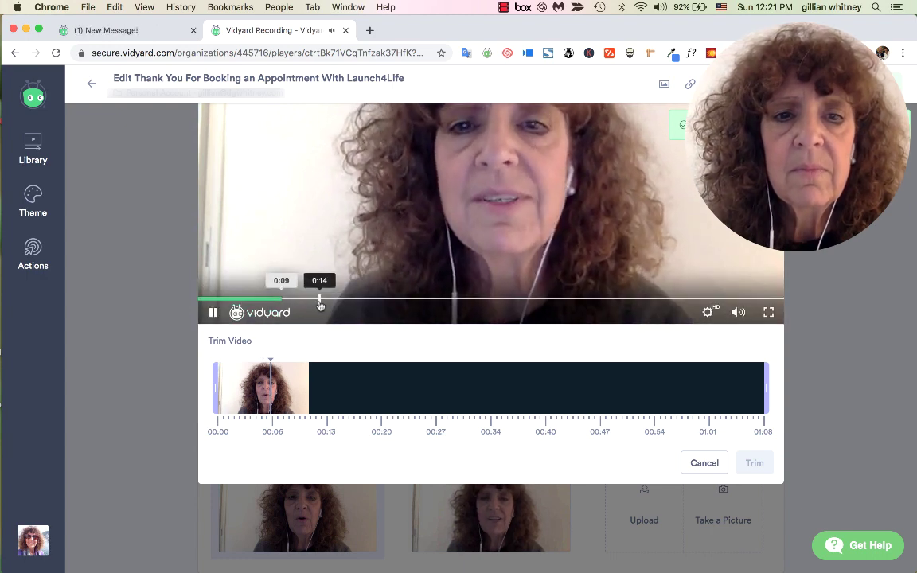
pyautogui.click(320, 300)
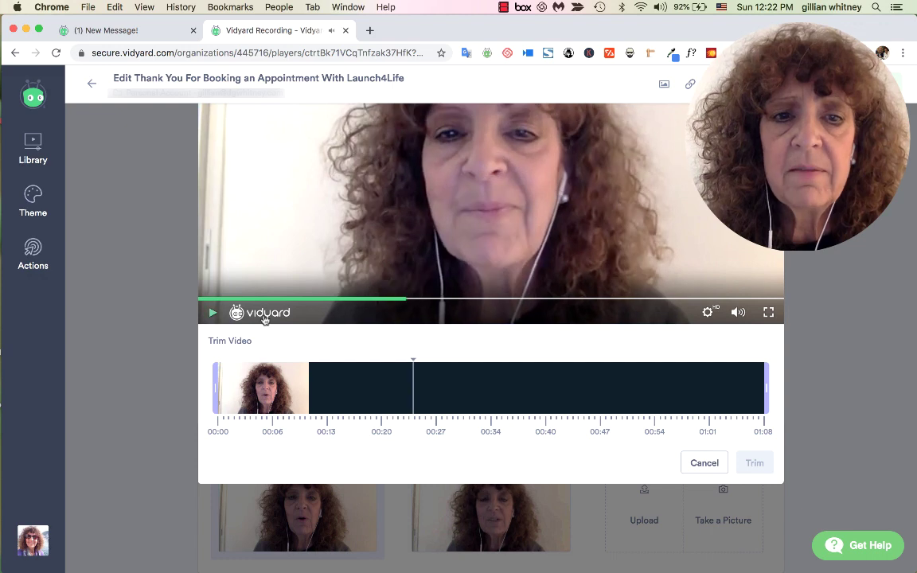
pyautogui.click(213, 314)
pyautogui.click(212, 315)
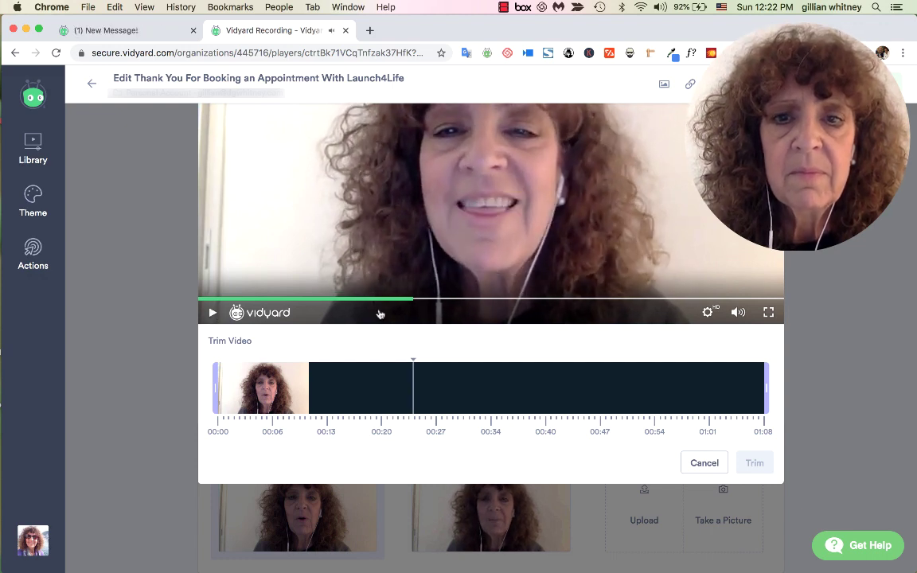
pyautogui.click(399, 300)
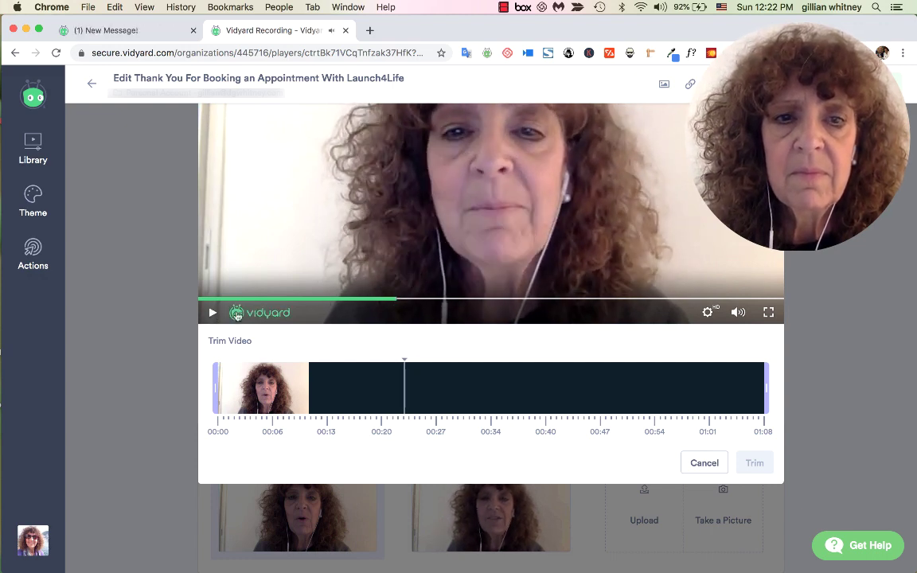
pyautogui.click(212, 314)
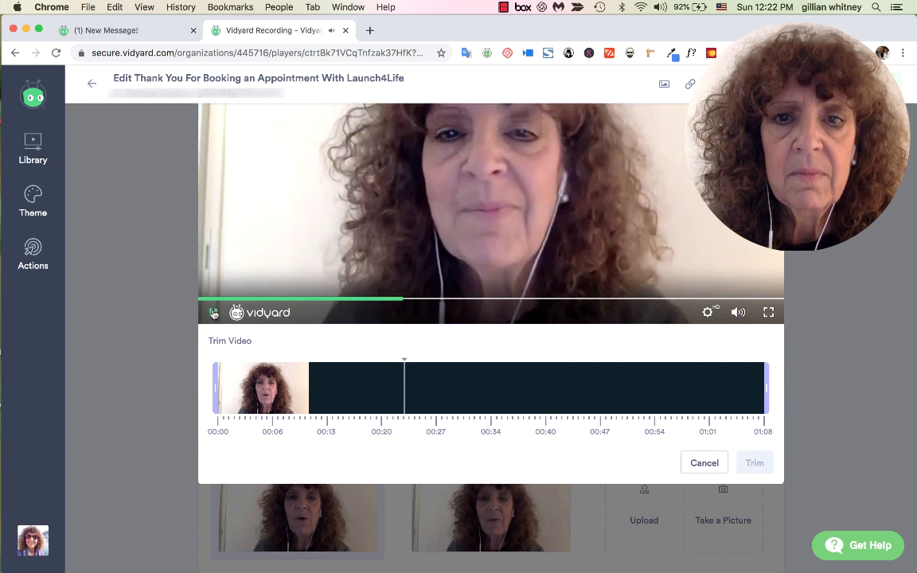
pyautogui.click(212, 314)
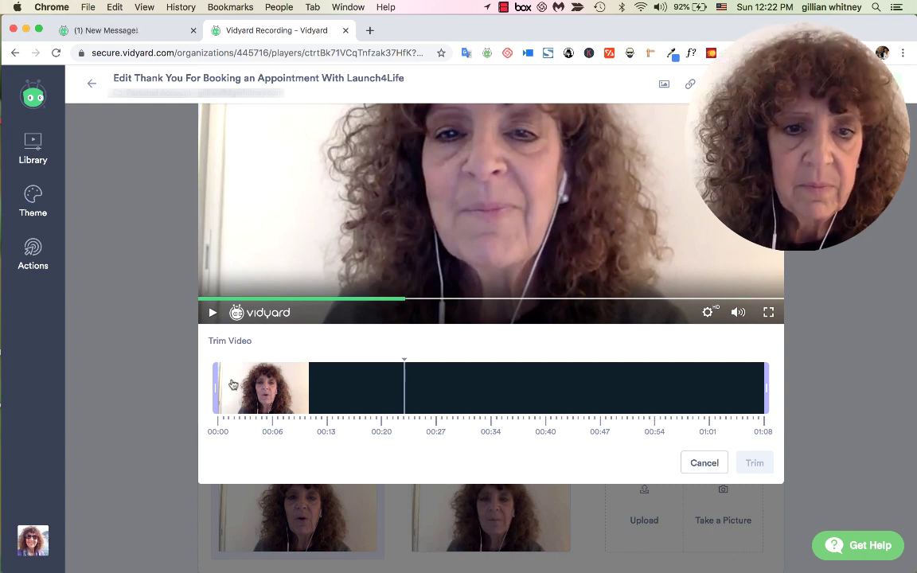
# - Trim everything before about 00:20, preview it, apply the trim, and play the result
pyautogui.moveTo(215, 391); pyautogui.dragTo(405, 400)
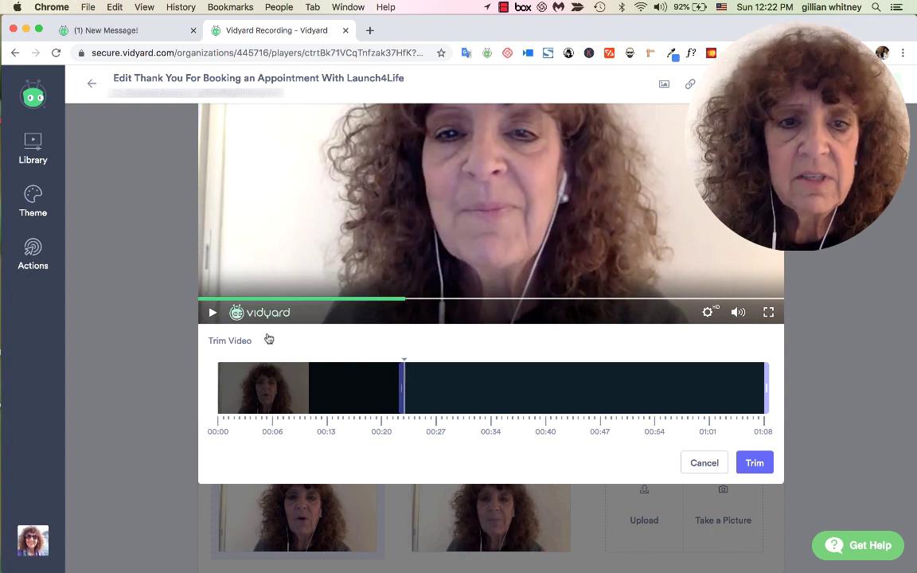
pyautogui.click(212, 313)
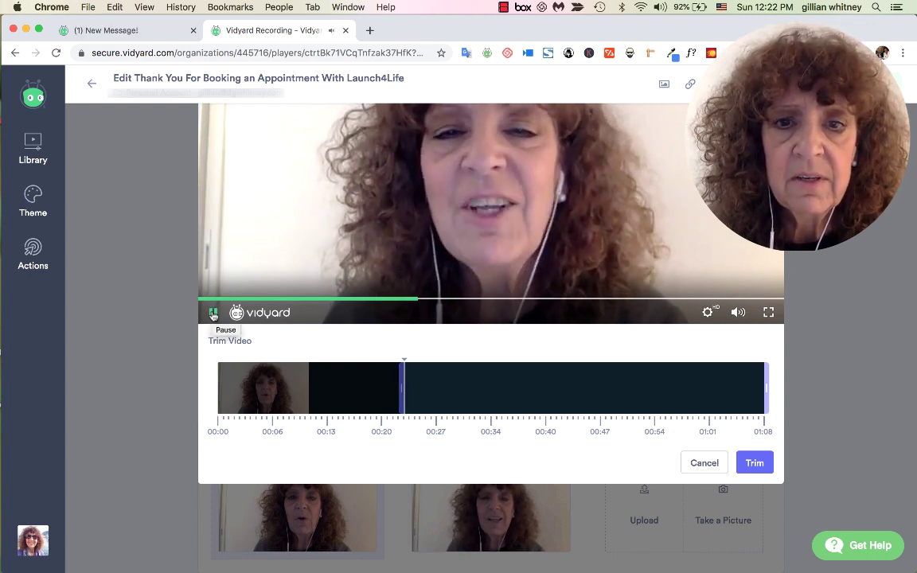
pyautogui.click(213, 313)
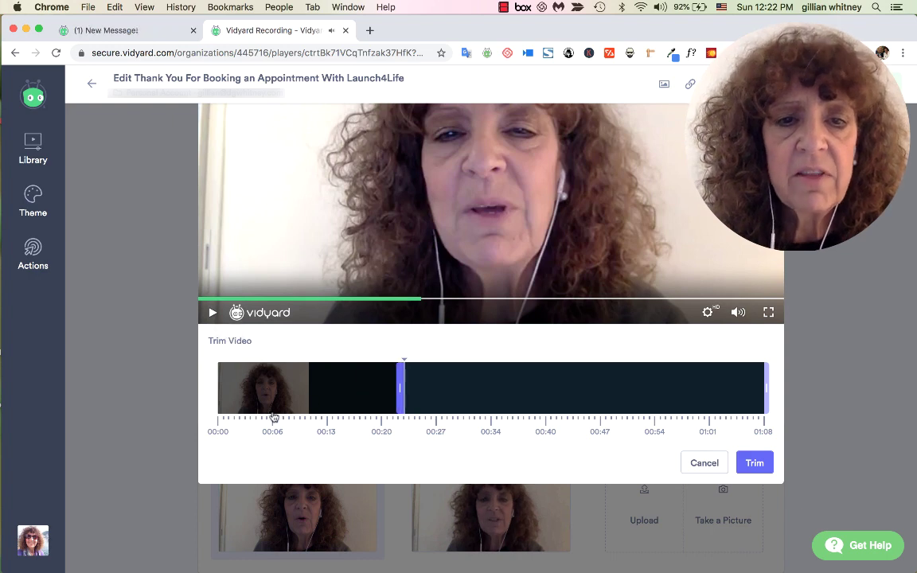
pyautogui.click(758, 465)
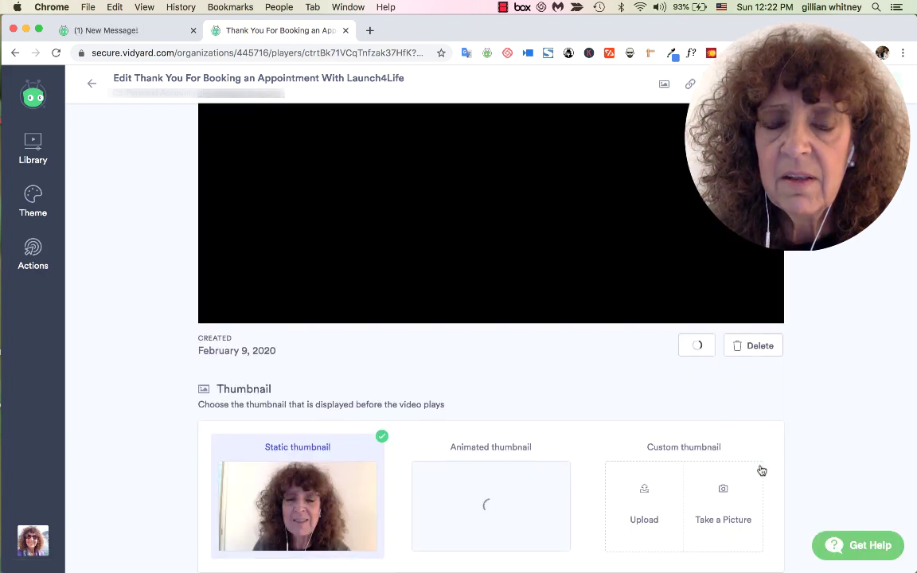
pyautogui.scroll(3, 488, 260)
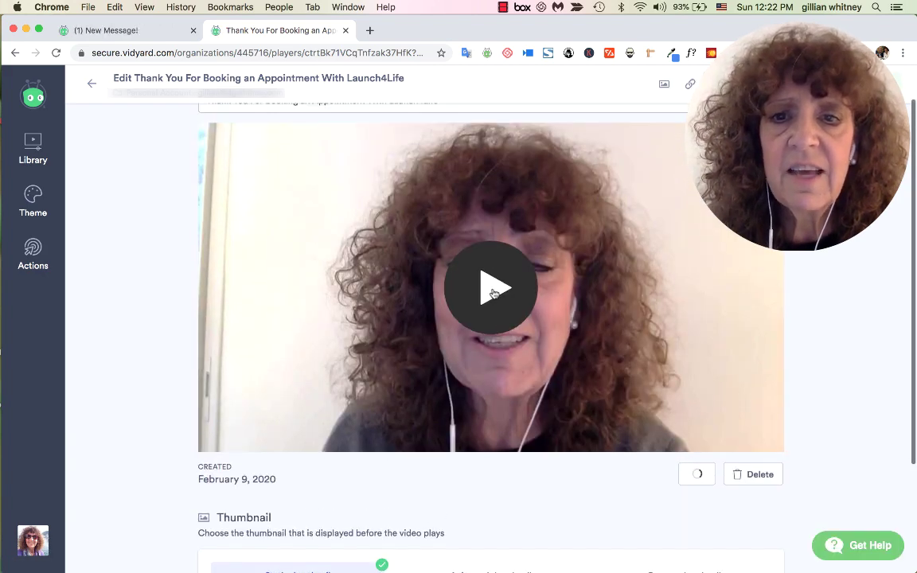
pyautogui.click(493, 294)
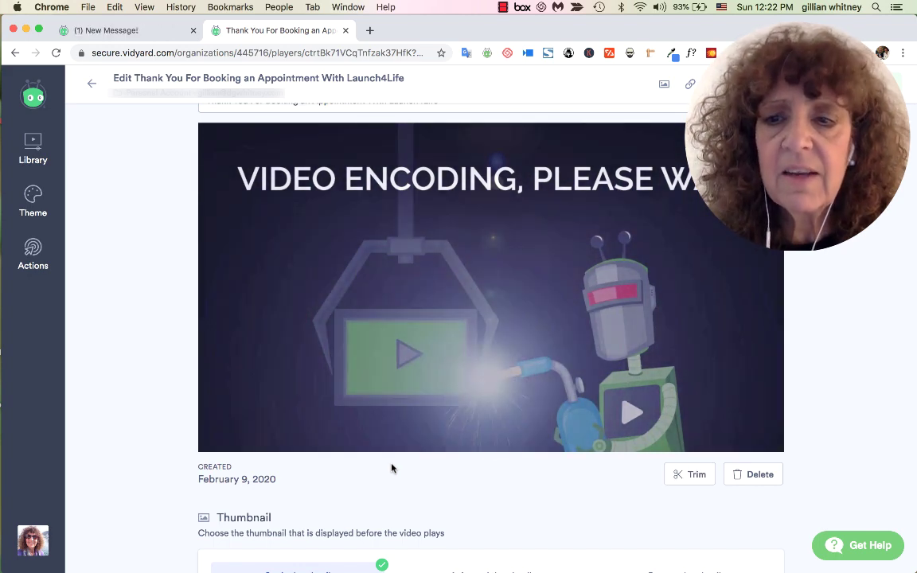
# - Play the re-encoded 45-second video to review it
pyautogui.scroll(-1, 391, 467)
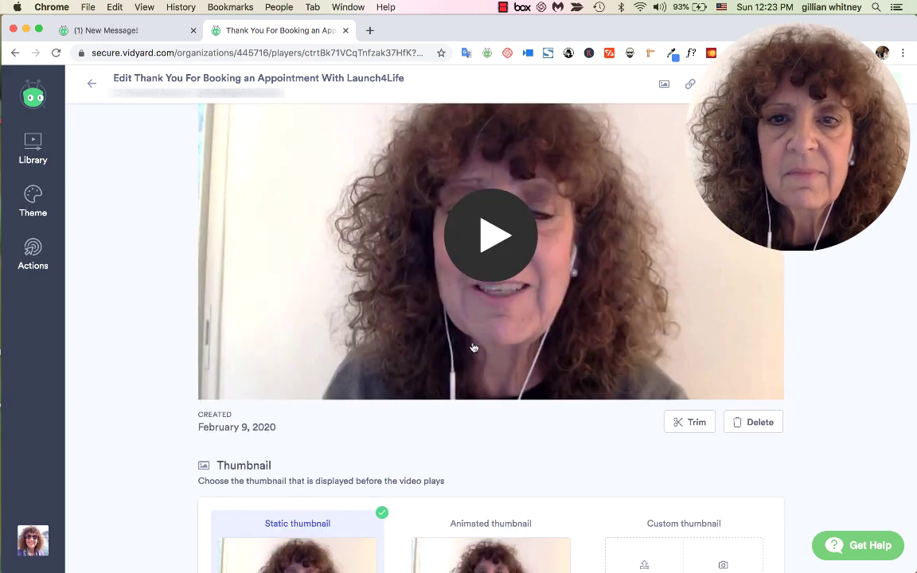
pyautogui.click(493, 237)
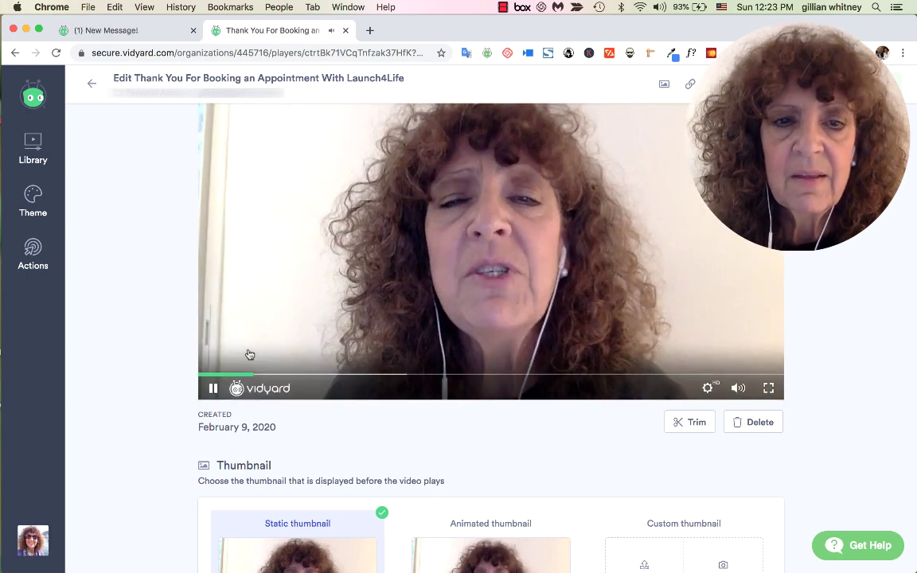
pyautogui.click(249, 355)
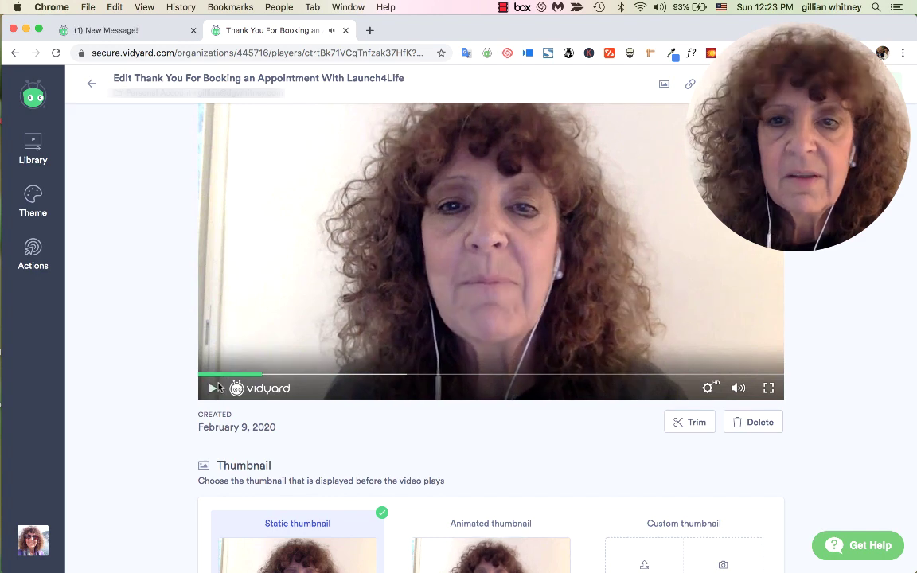
# - Move the left trim handle just past 00:00, preview, and apply the one-second trim
pyautogui.click(693, 423)
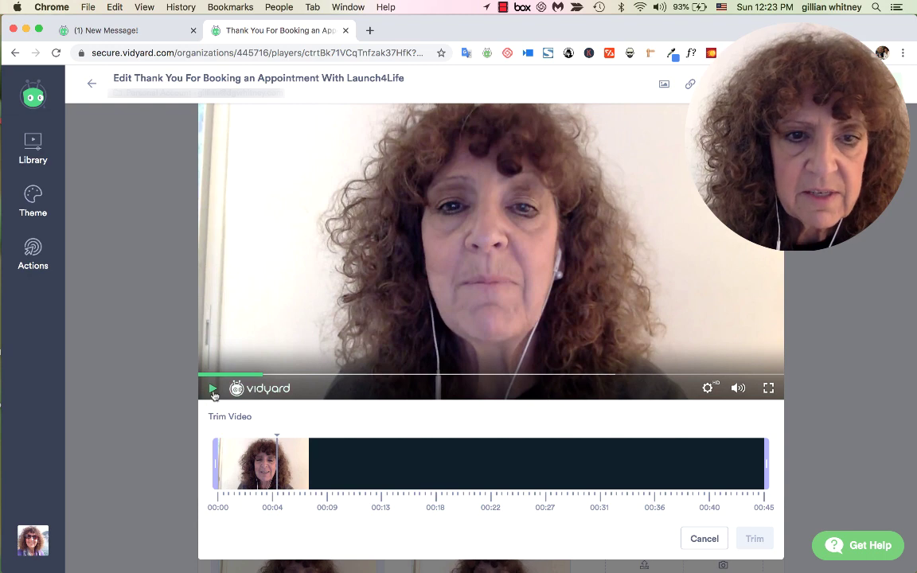
pyautogui.click(213, 389)
pyautogui.click(291, 473)
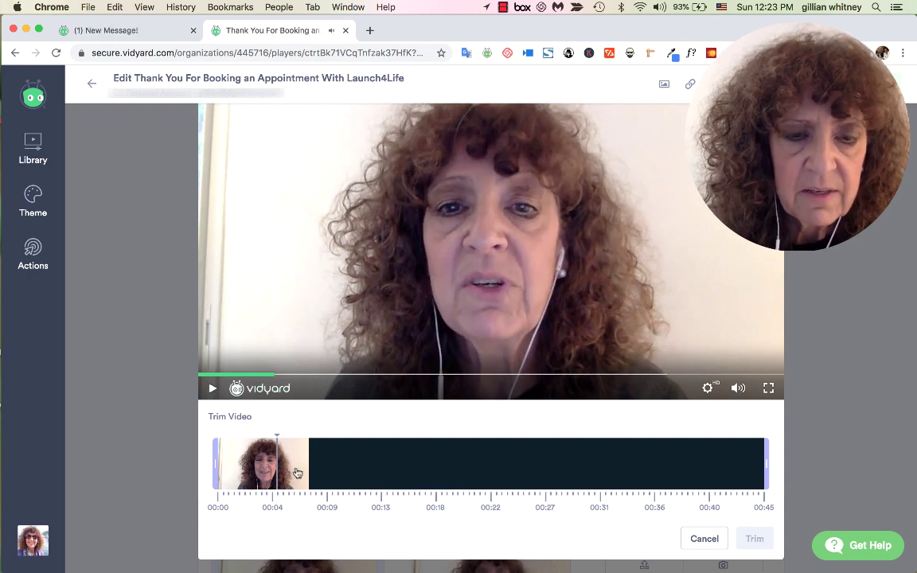
pyautogui.moveTo(297, 473); pyautogui.dragTo(234, 466)
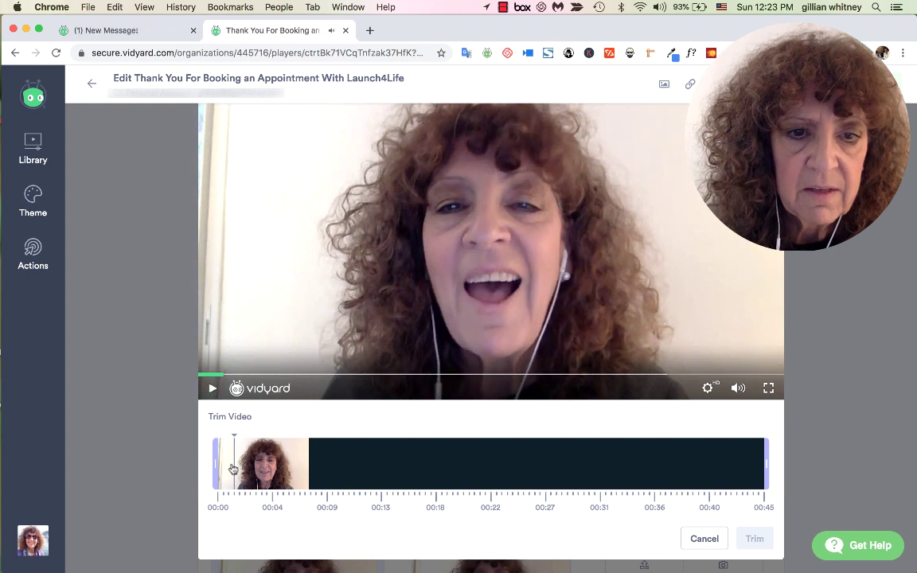
pyautogui.moveTo(234, 469)
pyautogui.mouseDown()
pyautogui.moveTo(218, 466)
pyautogui.moveTo(232, 471)
pyautogui.mouseUp()
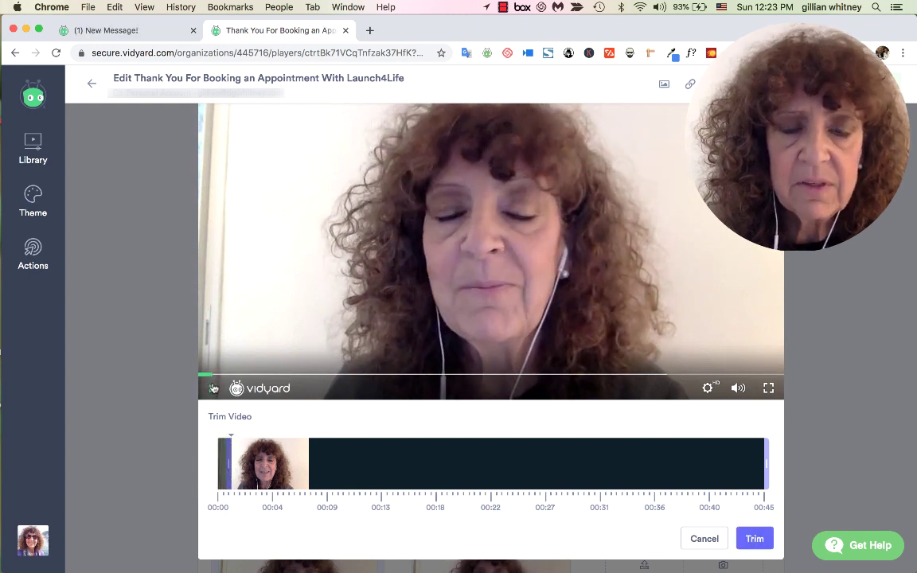
pyautogui.click(213, 390)
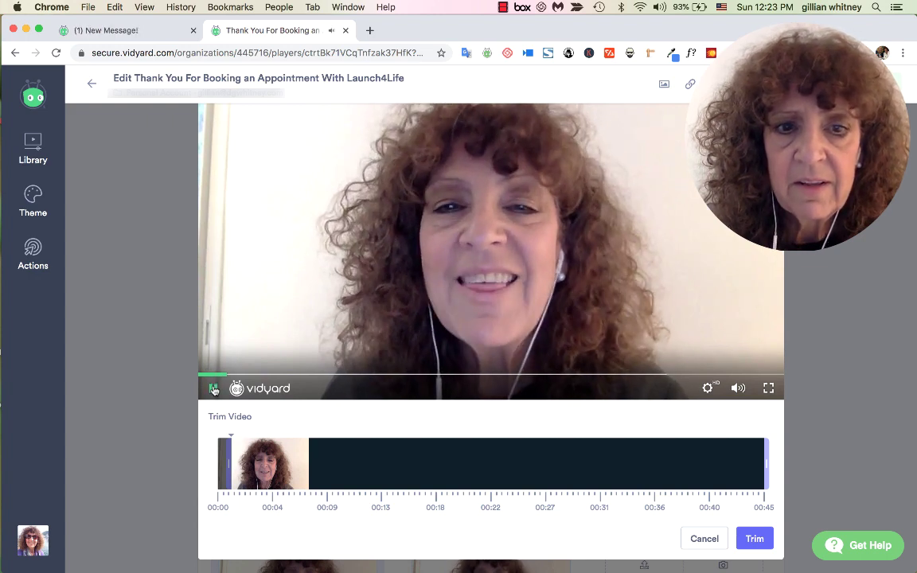
pyautogui.click(214, 389)
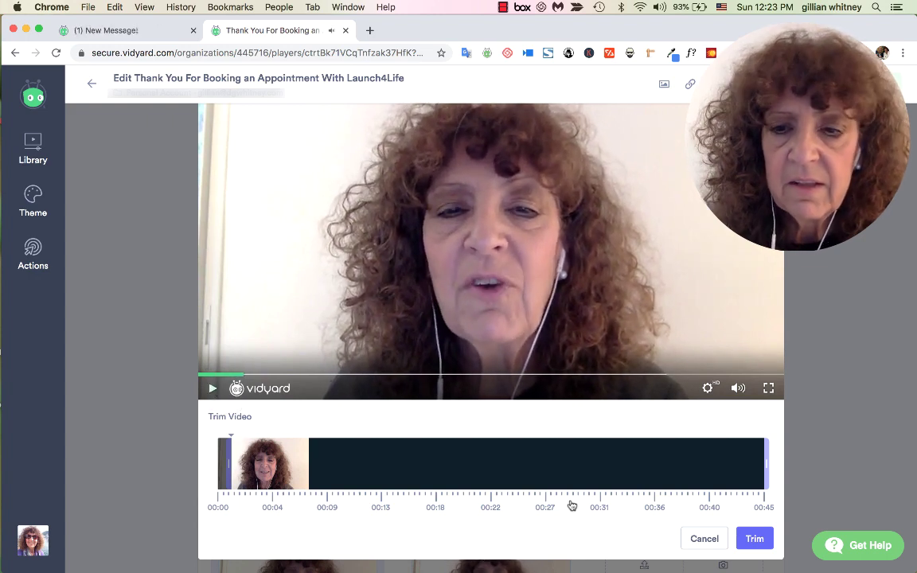
pyautogui.click(756, 540)
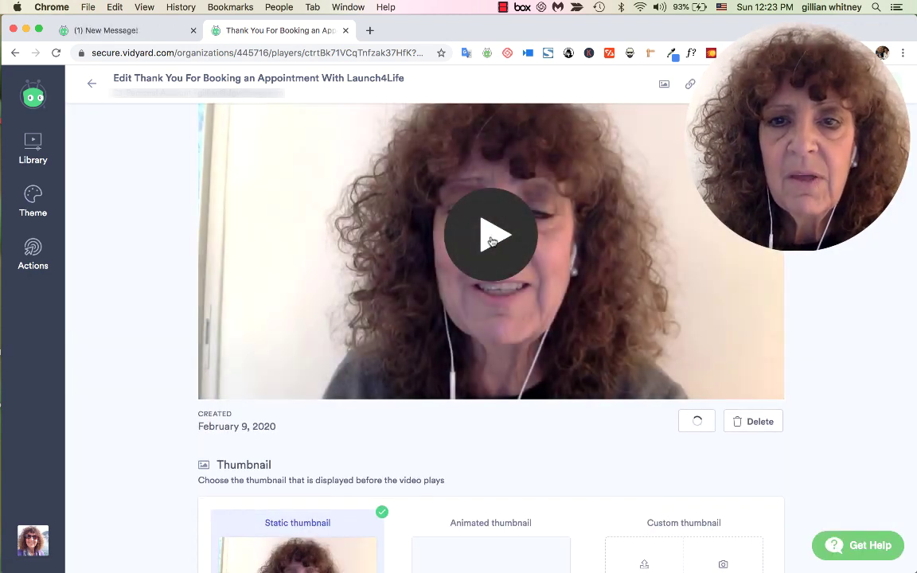
# - Play a few seconds of the twice-trimmed video, then pause it
pyautogui.click(491, 237)
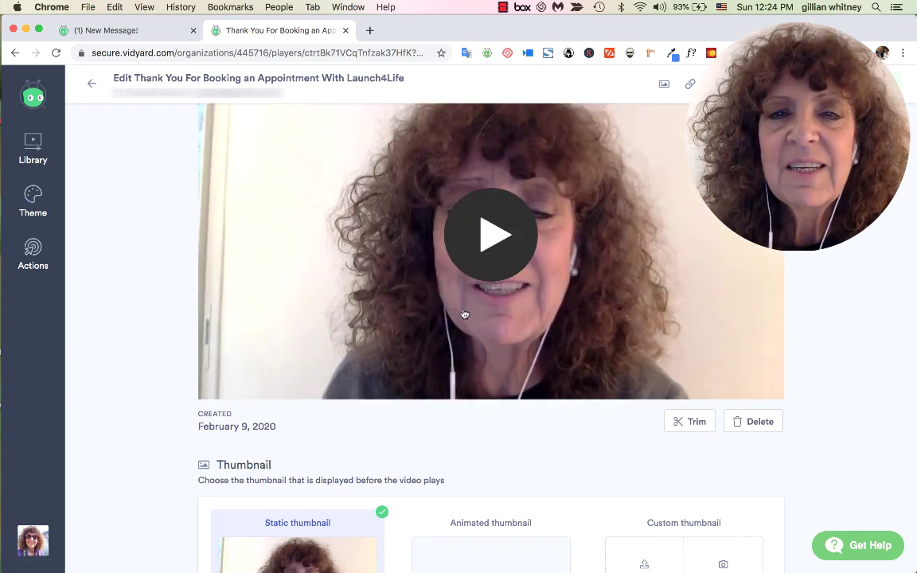
pyautogui.click(495, 239)
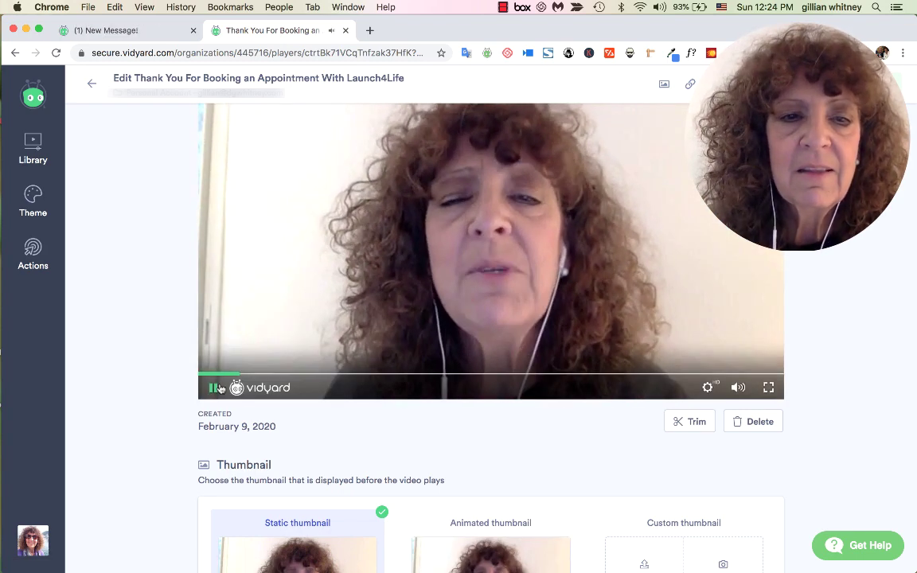
pyautogui.click(215, 389)
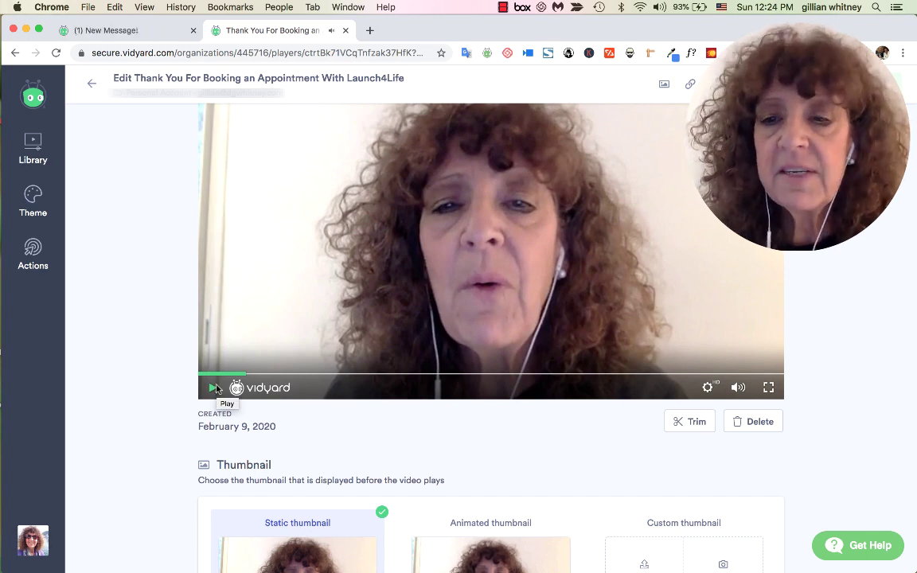
pyautogui.scroll(-2, 298, 426)
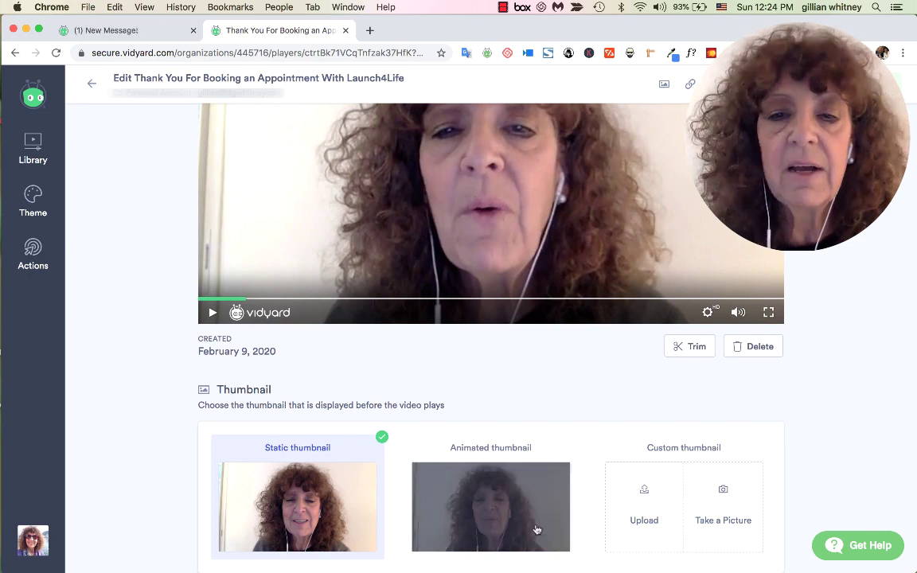
# - Choose the Animated thumbnail option for the video
pyautogui.click(498, 526)
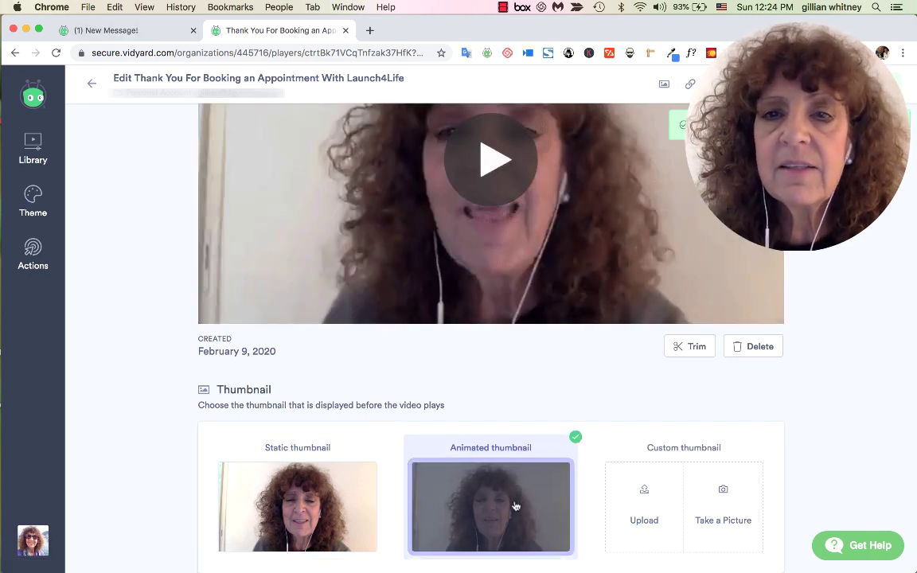
pyautogui.scroll(3, 515, 505)
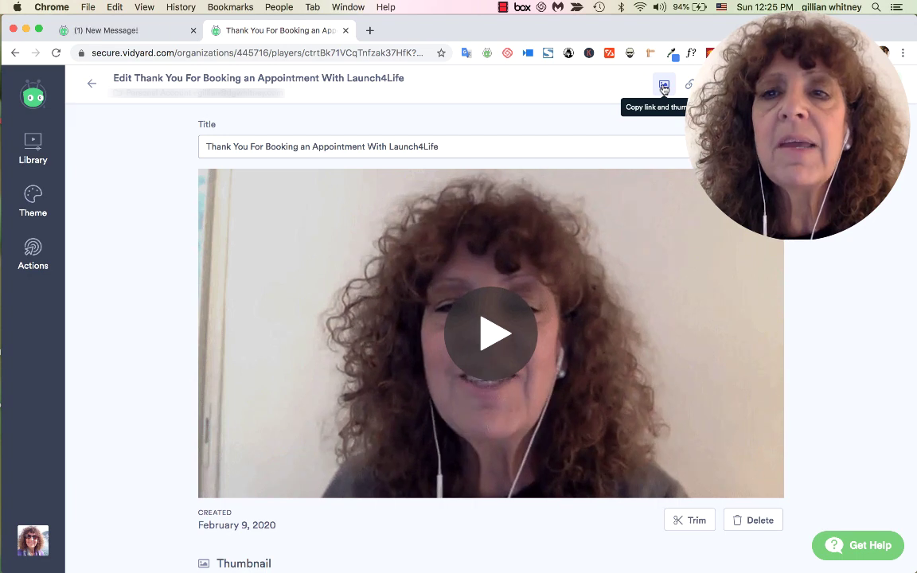
# - Copy the video link with its thumbnail and switch to the Outlook draft
pyautogui.click(664, 86)
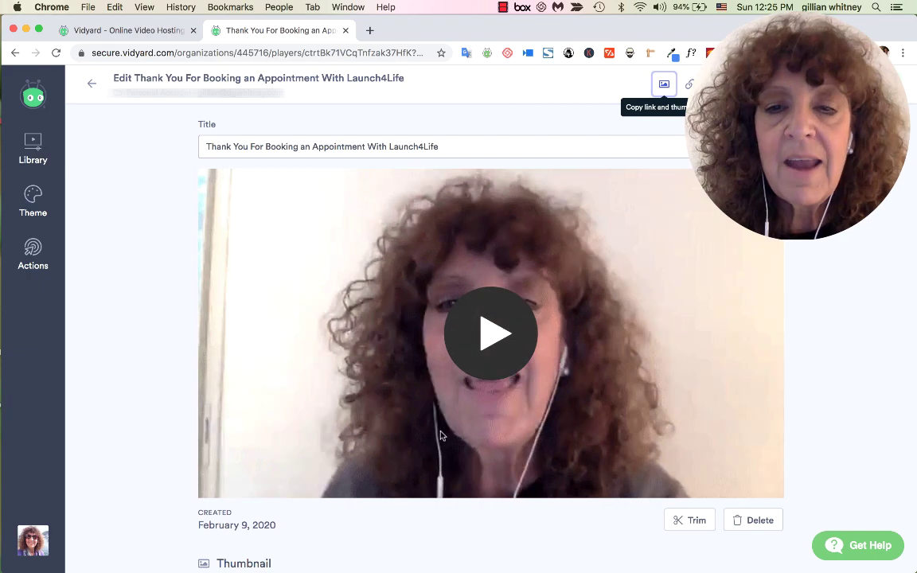
pyautogui.moveTo(526, 557)
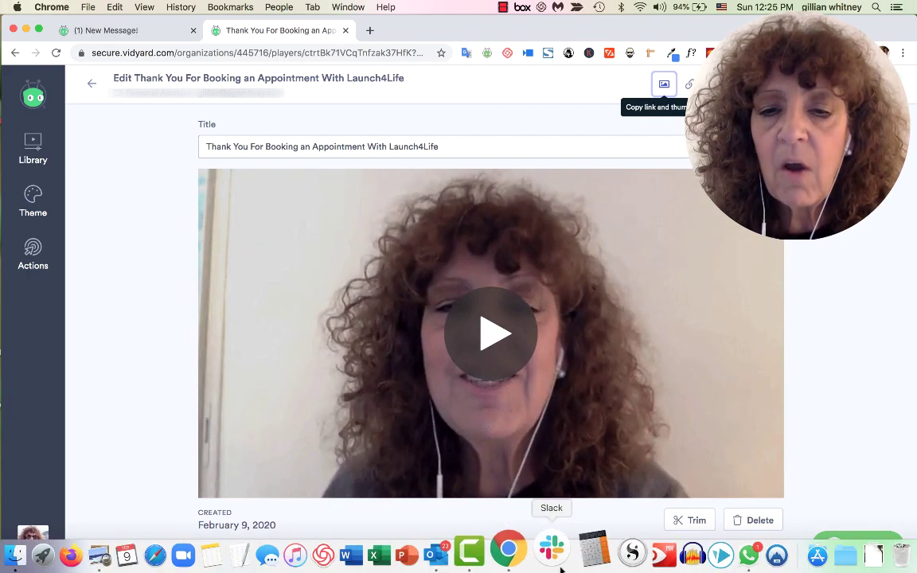
pyautogui.click(452, 555)
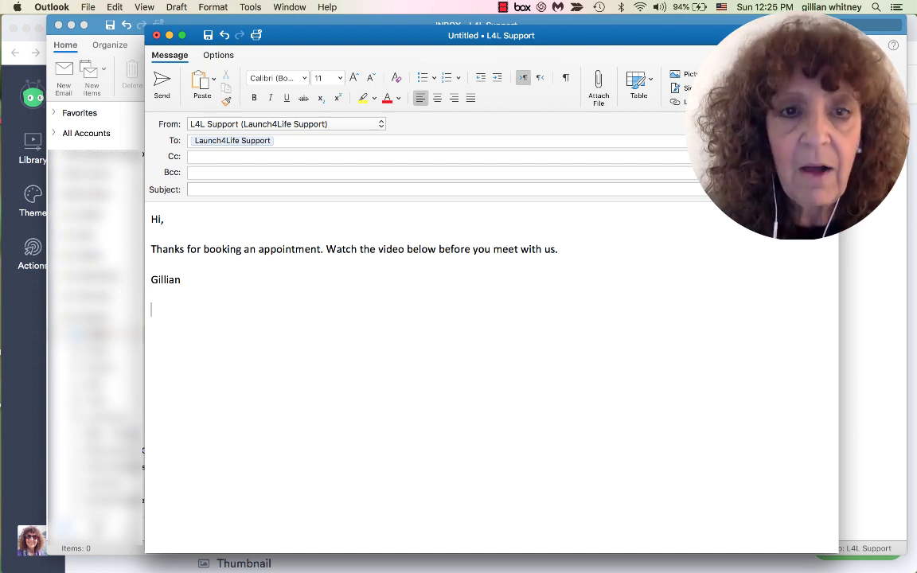
# - Paste the video thumbnail and share link under the signature, subject it 'Test Vidyard Email Video', and send
pyautogui.click(87, 9)
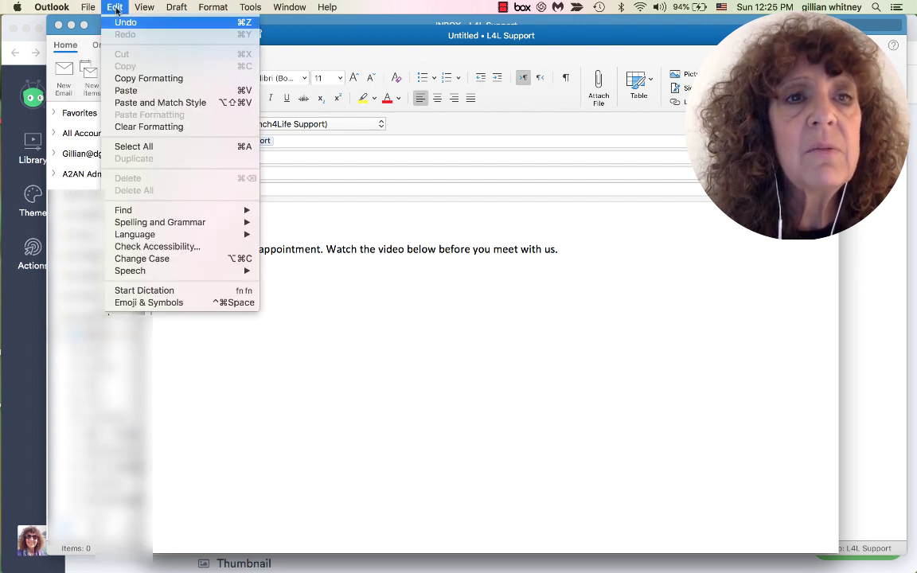
pyautogui.click(132, 94)
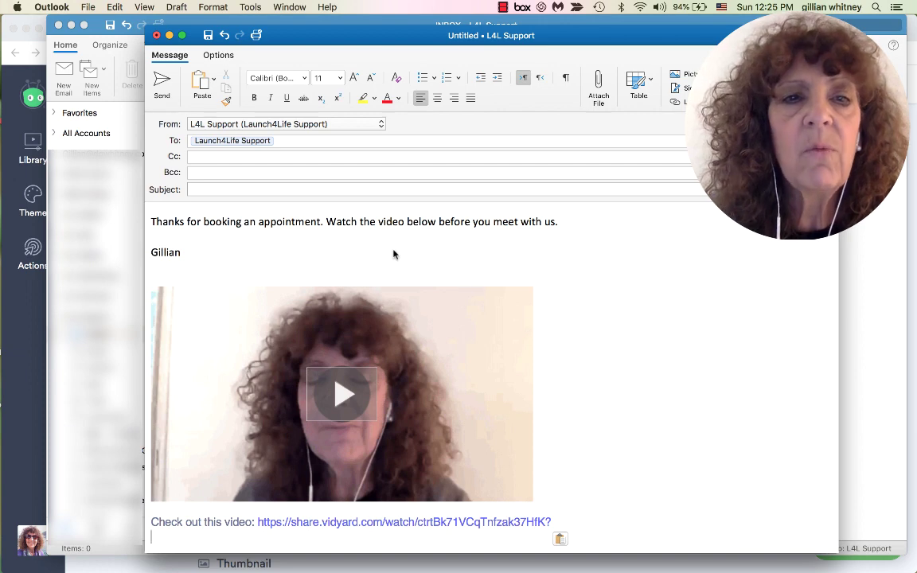
pyautogui.click(275, 189)
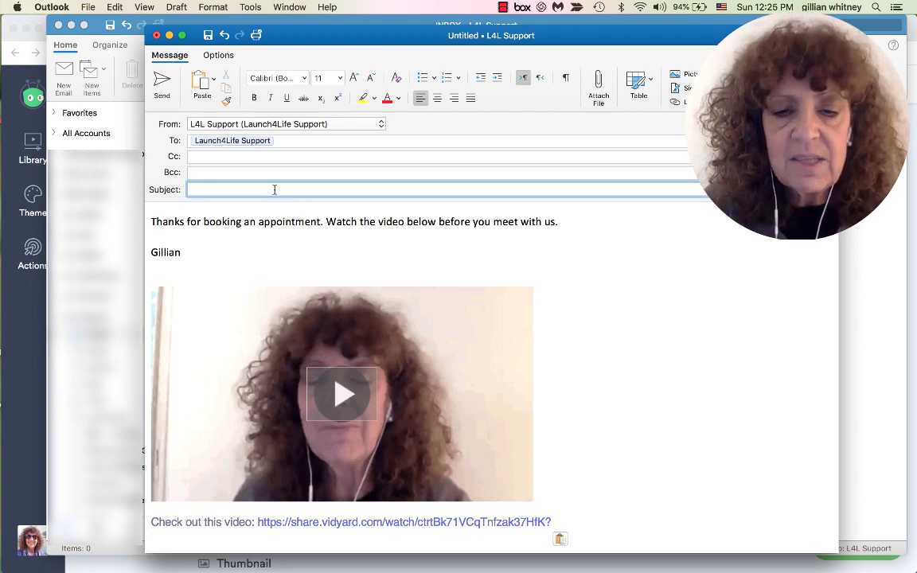
pyautogui.write('Test Vidya')
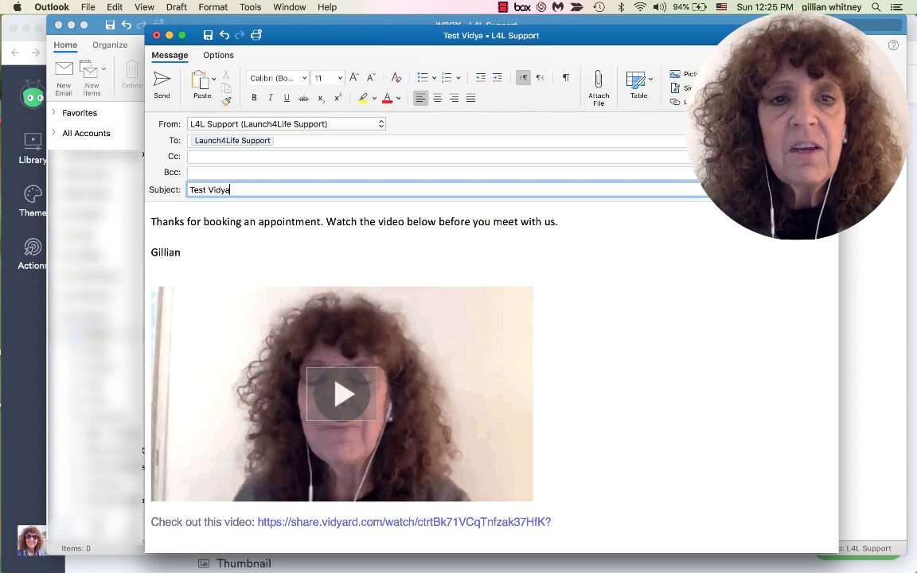
pyautogui.write('rd Email ')
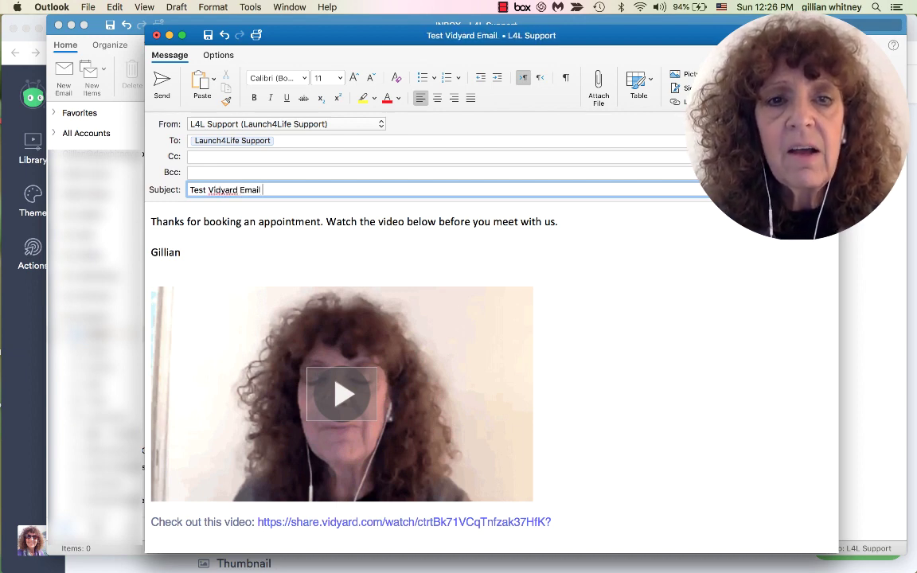
pyautogui.write('Video')
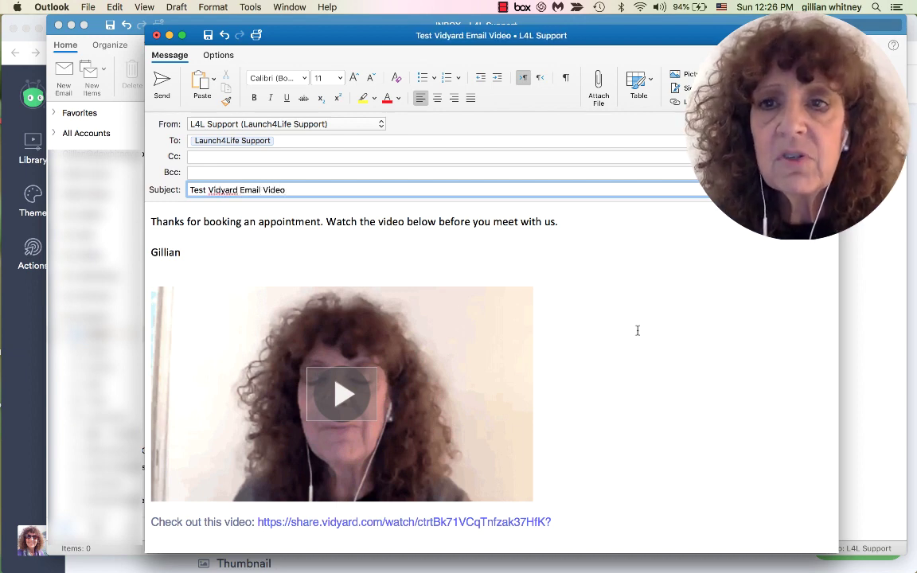
pyautogui.click(639, 333)
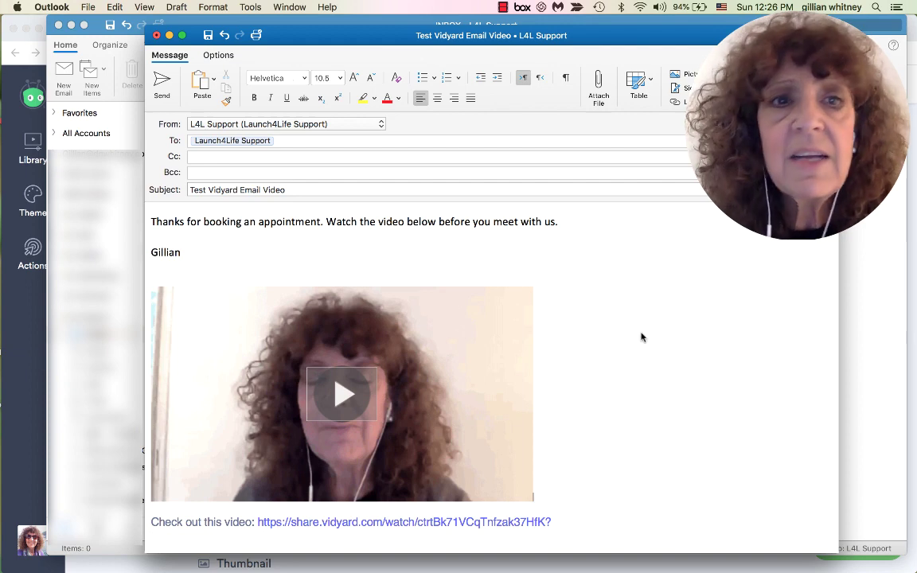
pyautogui.click(161, 83)
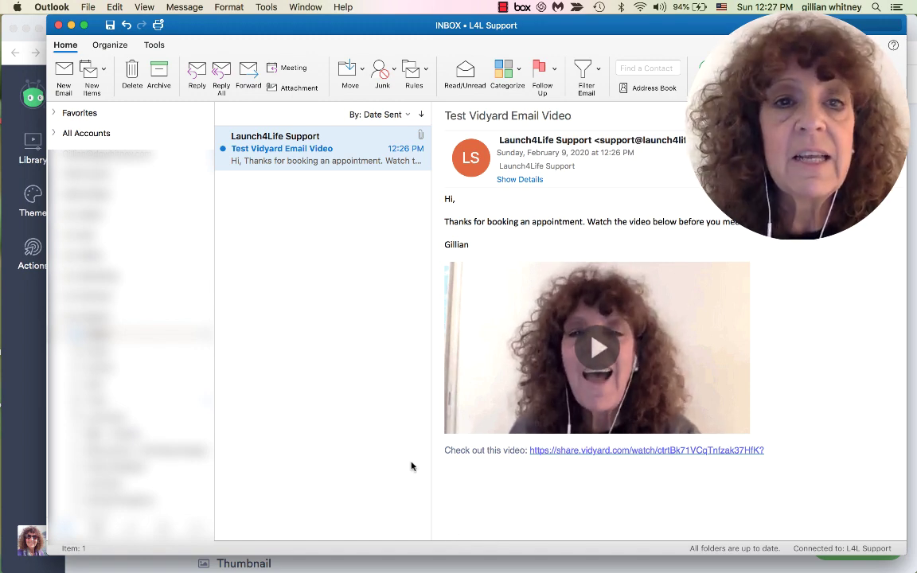
# - Open the received 'Test Vidyard Email Video' message in its own window and make it full screen
pyautogui.doubleClick(358, 164)
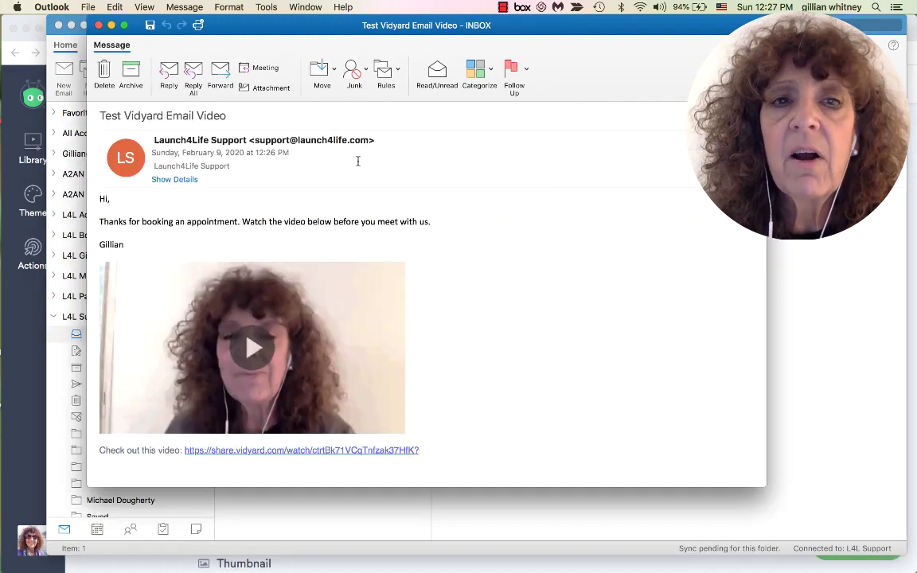
pyautogui.click(123, 26)
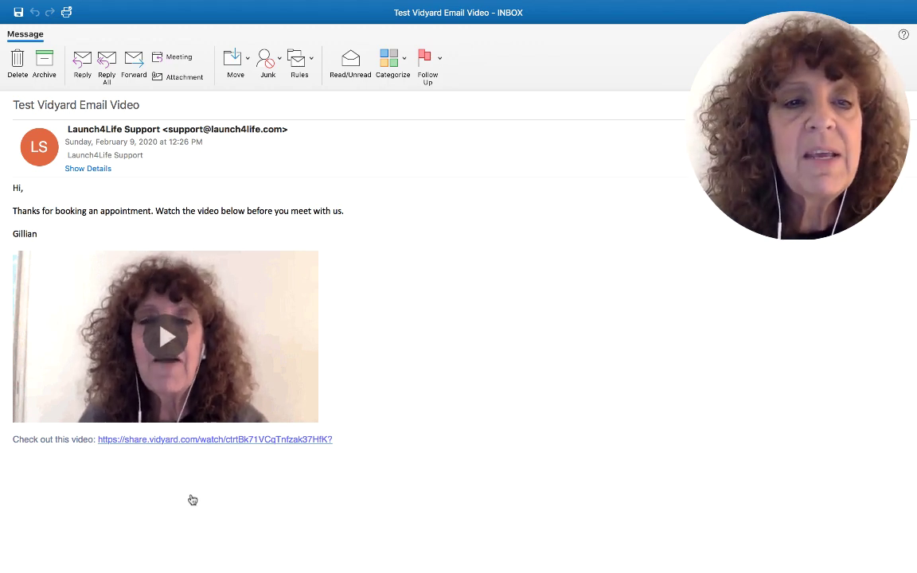
# - Open the Launch4Life video's share.vidyard.com page from the email thumbnail, play it briefly, then pause
pyautogui.click(167, 341)
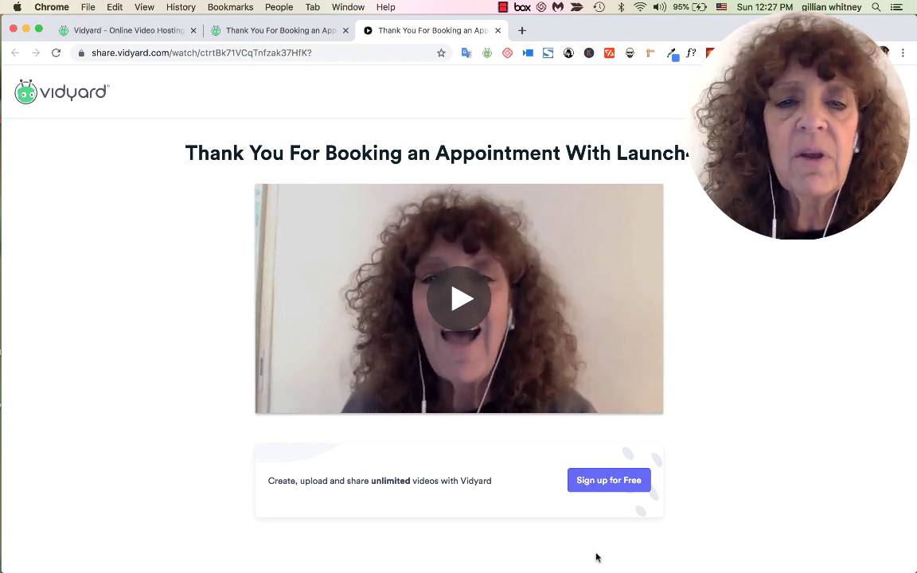
pyautogui.scroll(-1, 651, 546)
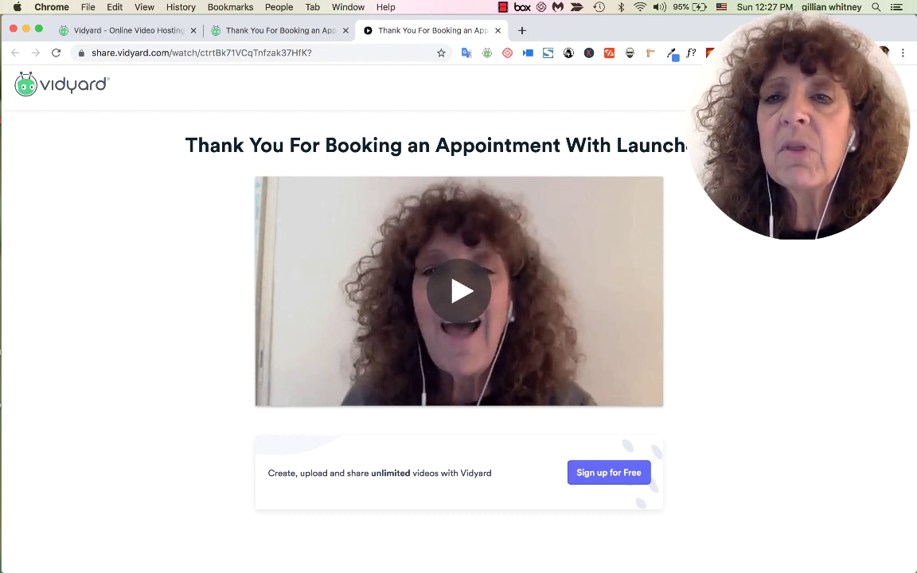
pyautogui.click(461, 296)
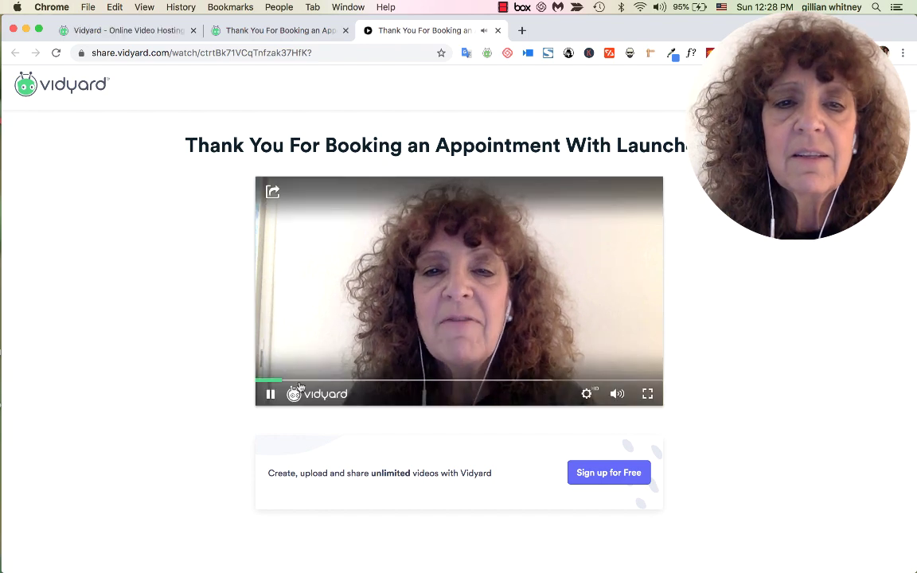
pyautogui.click(270, 394)
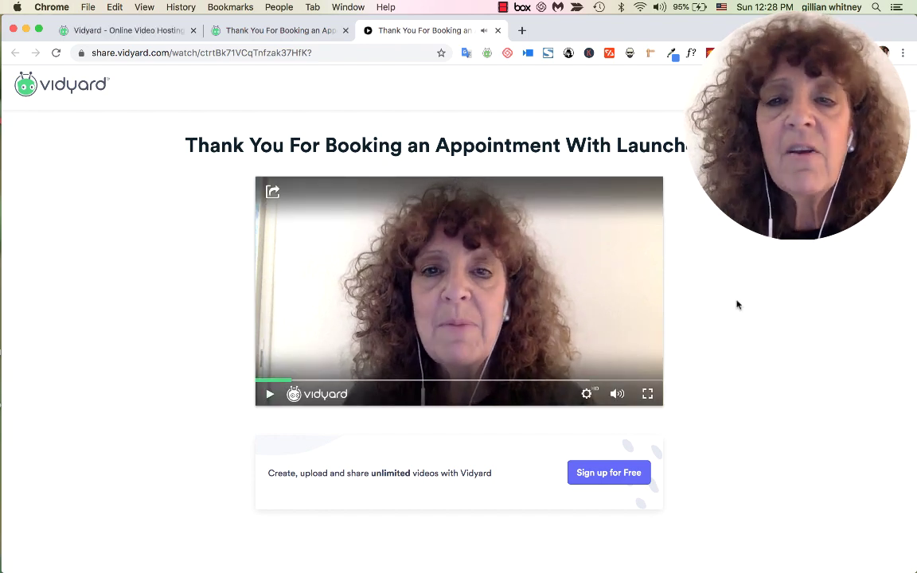